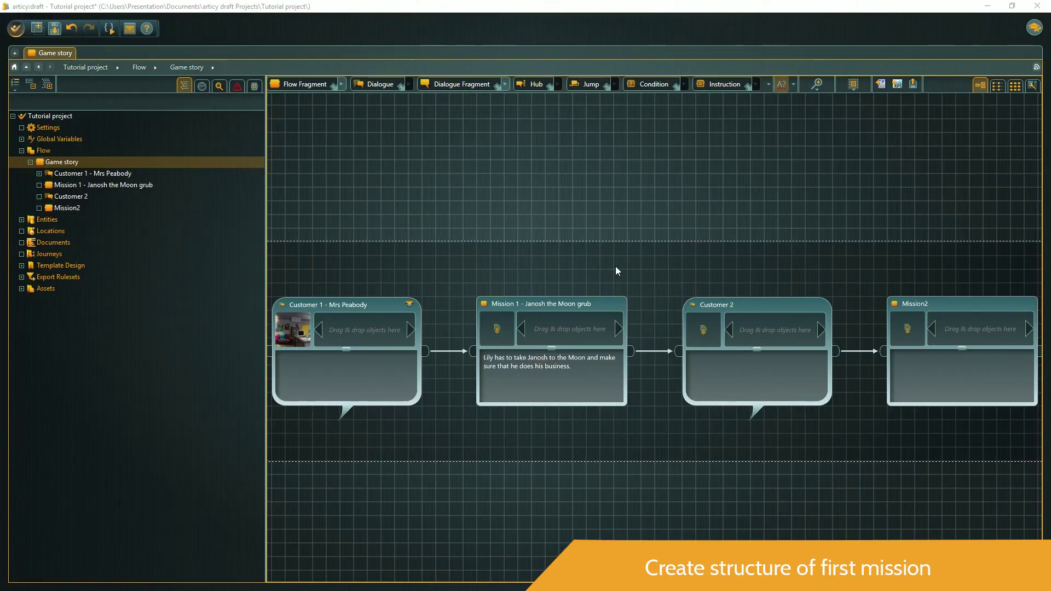
- Inside Mission 1, add a 'Flight to the Moon' flow fragment linked from the entry
left_click(606, 302)
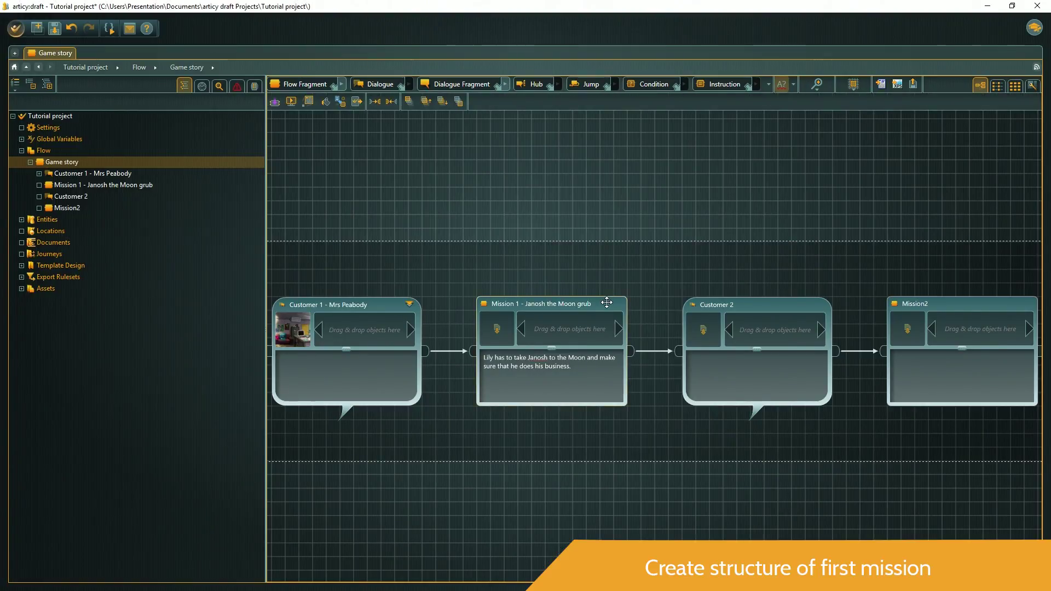
double_click(606, 303)
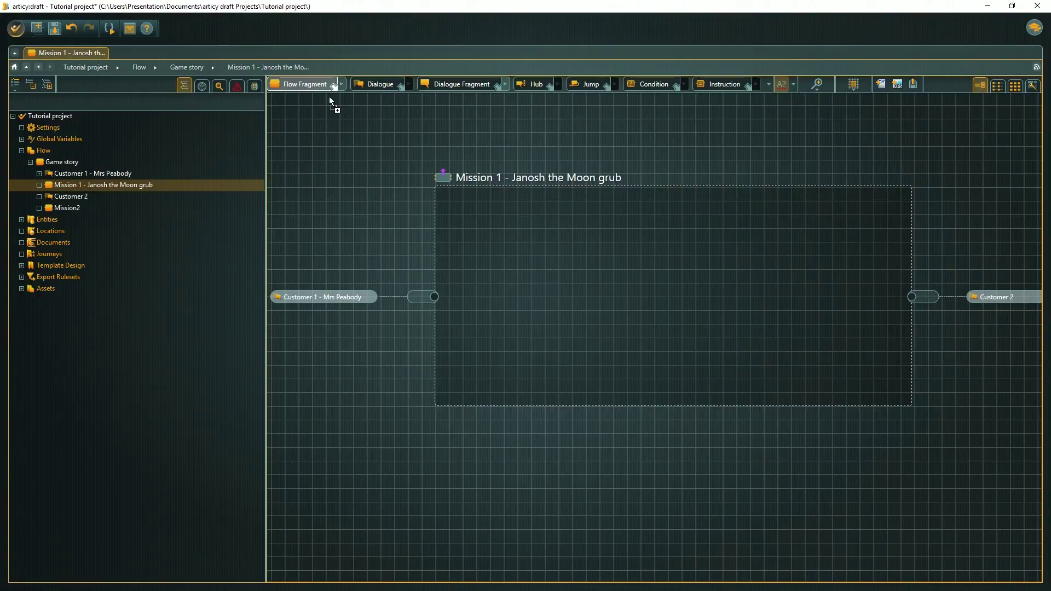
left_click_drag(329, 89, 486, 275)
left_click_drag(343, 325, 480, 324)
left_click(524, 280)
type("Flig")
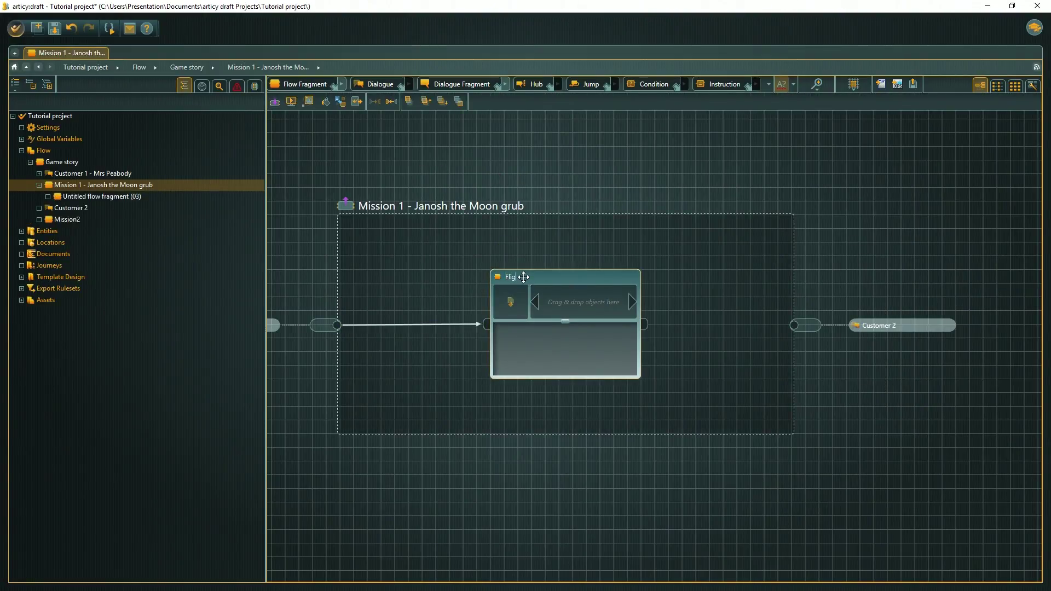
type("ht to the Moon")
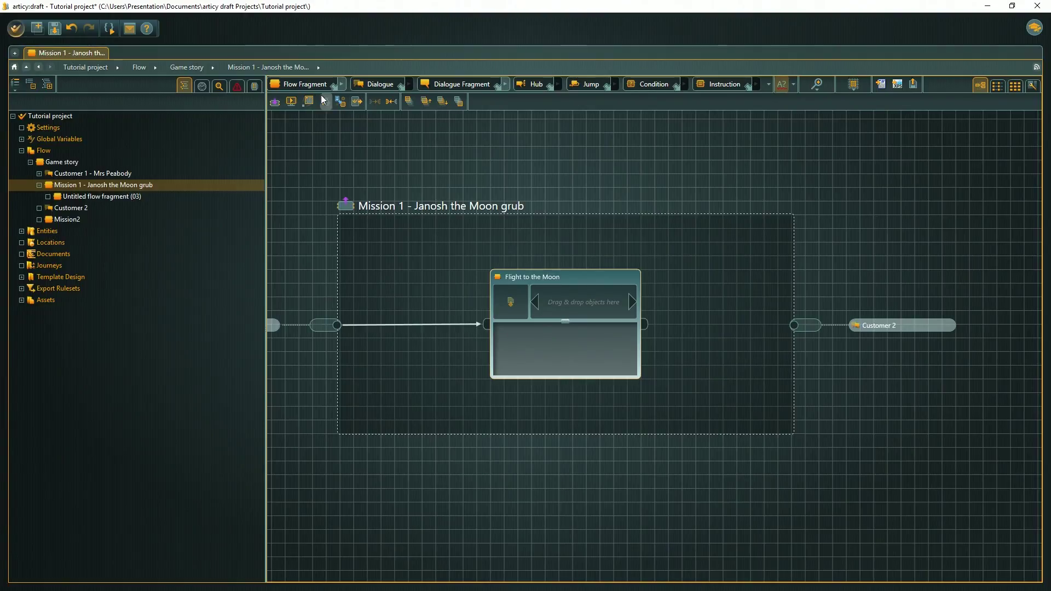
- Add a 'Surface of the Moon' flow fragment linked after Flight to the Moon
left_click_drag(307, 84, 704, 291)
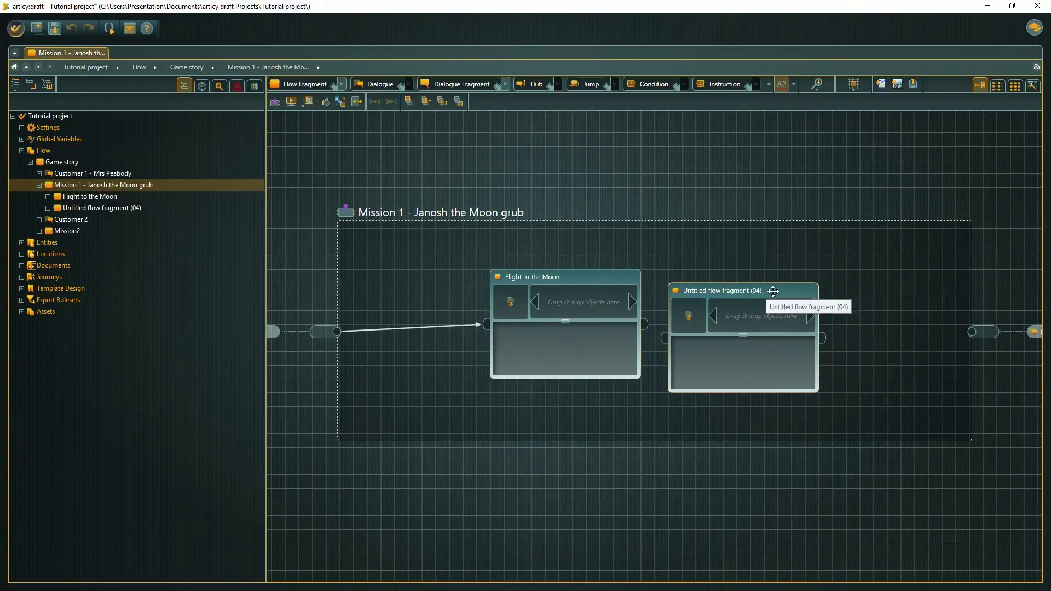
left_click(761, 280)
type("Surface")
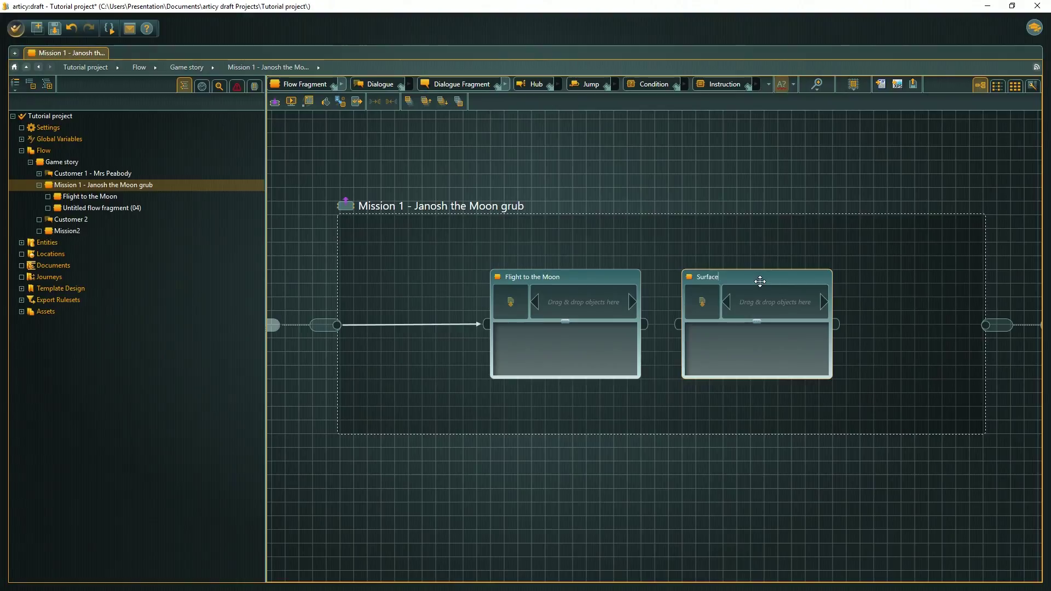
type(" of the Moon")
left_click_drag(653, 324, 678, 324)
- Add a 'Flight home' flow fragment linked after Surface of the Moon
left_click_drag(305, 84, 900, 298)
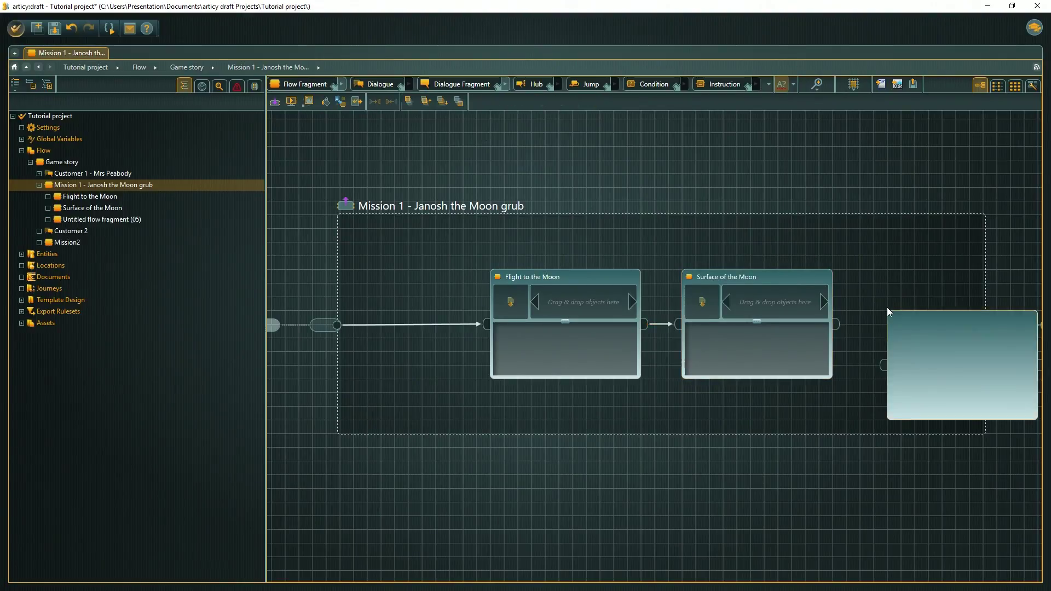
left_click_drag(980, 277, 967, 276)
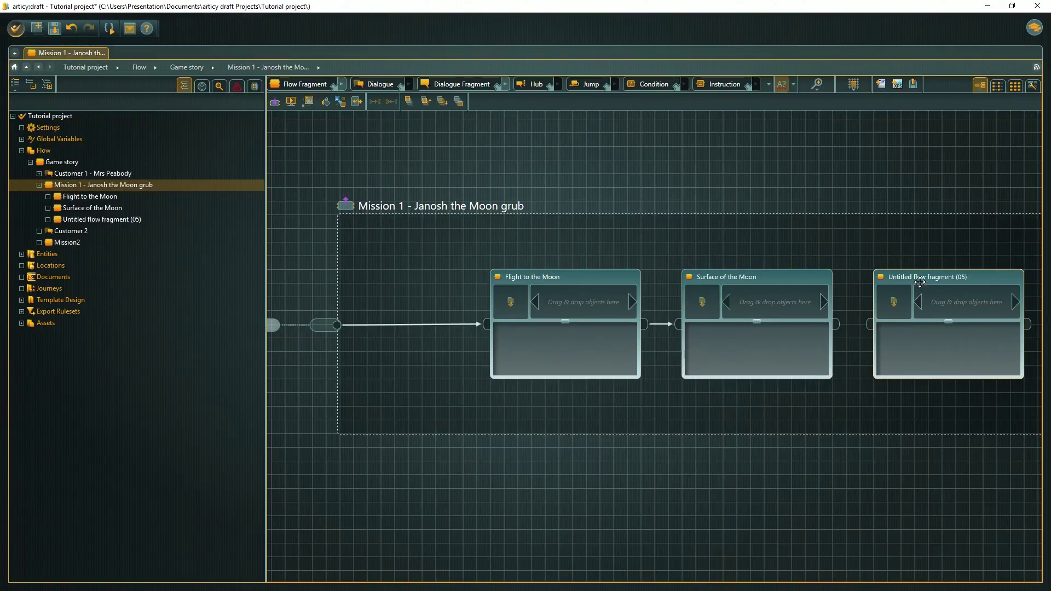
left_click(920, 280)
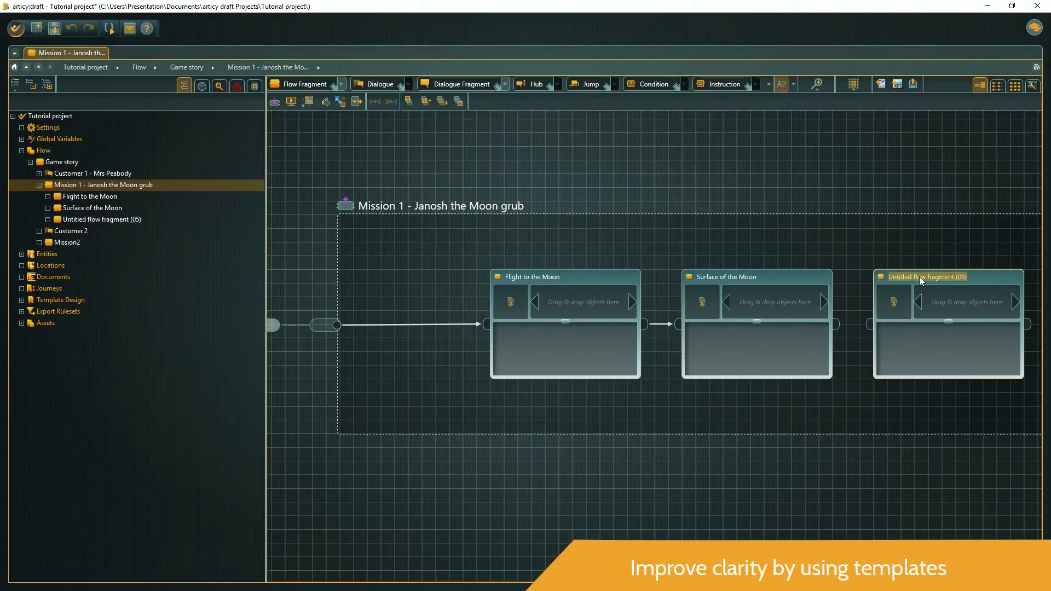
type("Flight home")
left_click_drag(835, 324, 869, 324)
- Add a 'Meeting Mrs Peabody' dialogue between Flight home and the mission exit
left_click_drag(919, 242, 582, 246)
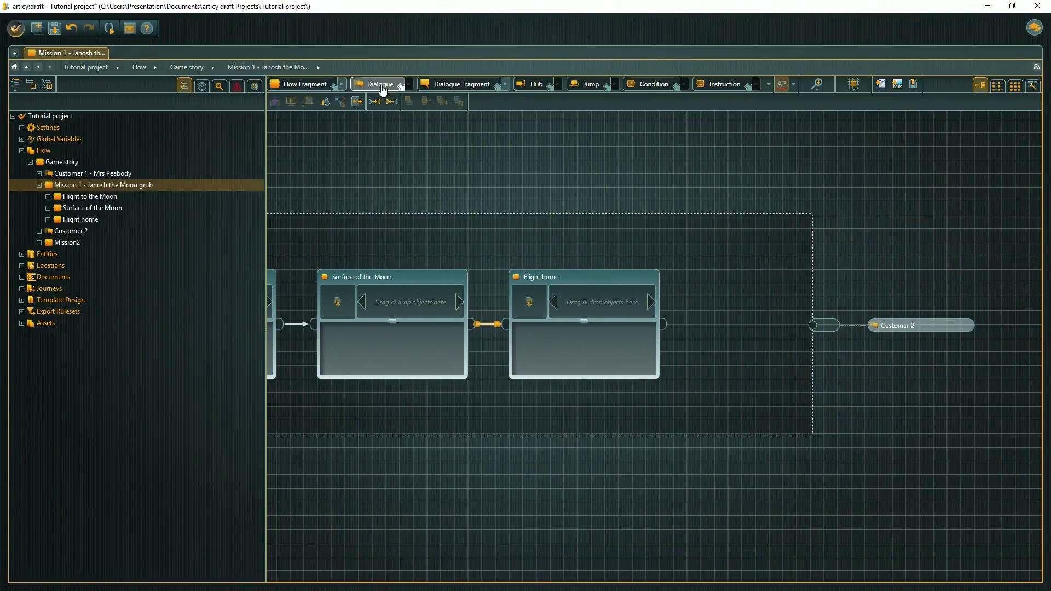
left_click_drag(380, 84, 734, 296)
left_click_drag(807, 274, 780, 275)
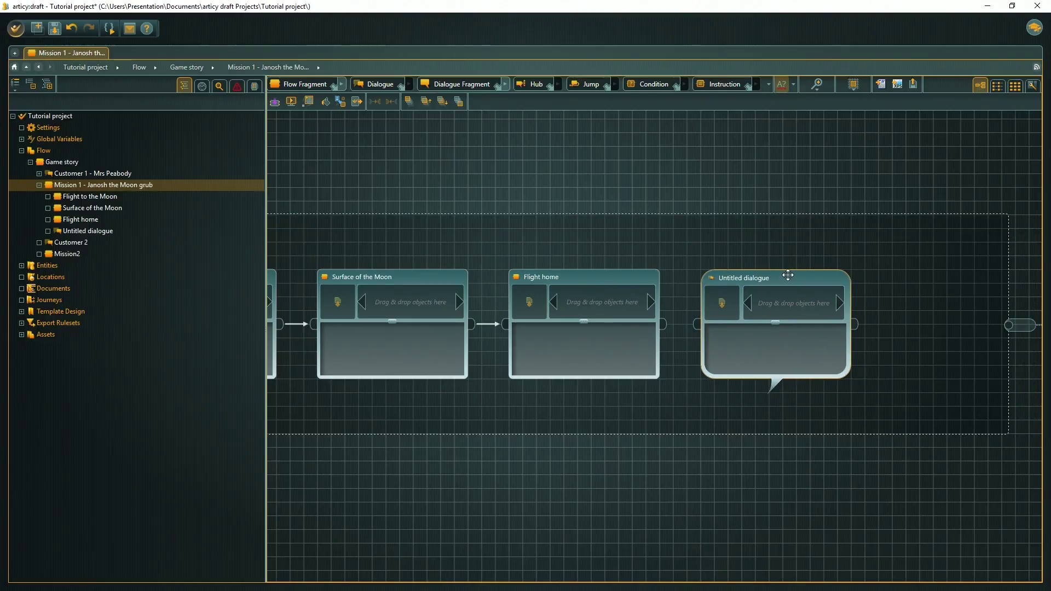
left_click(763, 279)
type("Meeting Mrs Peabody")
left_click_drag(666, 328, 697, 325)
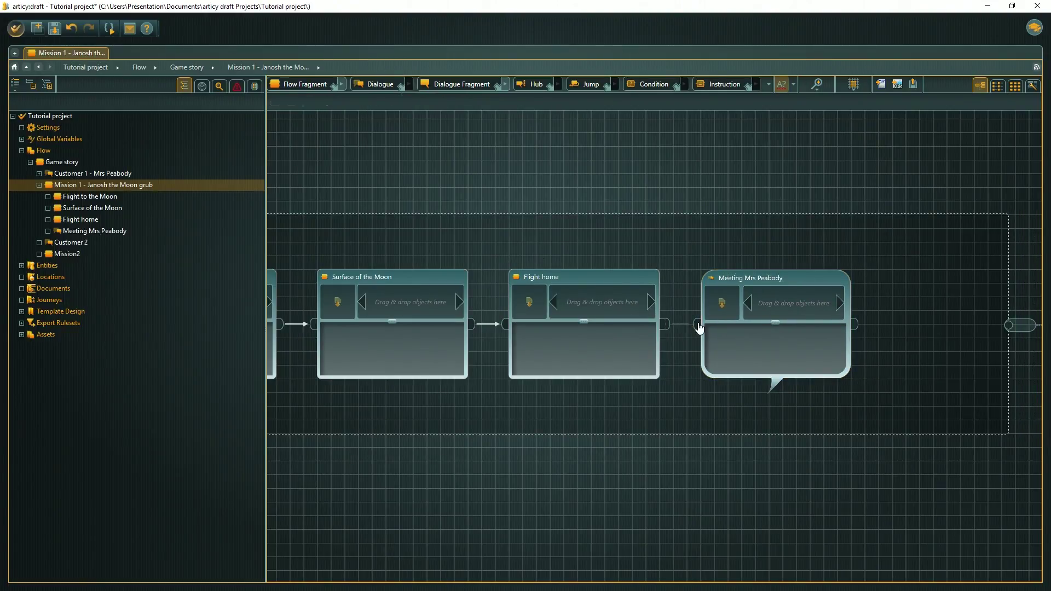
left_click_drag(854, 325, 1008, 331)
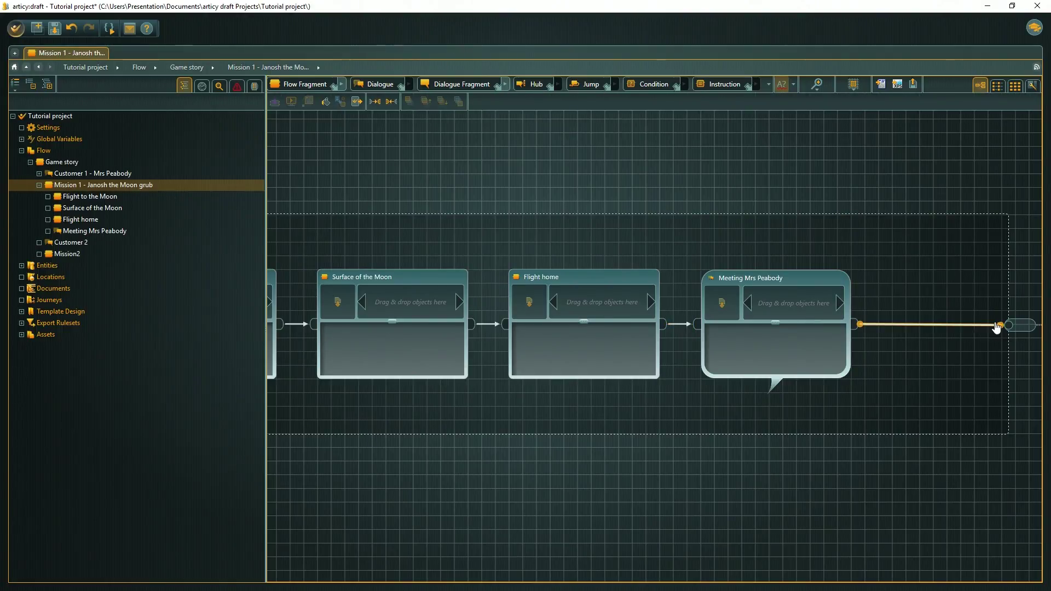
left_click_drag(429, 223, 595, 237)
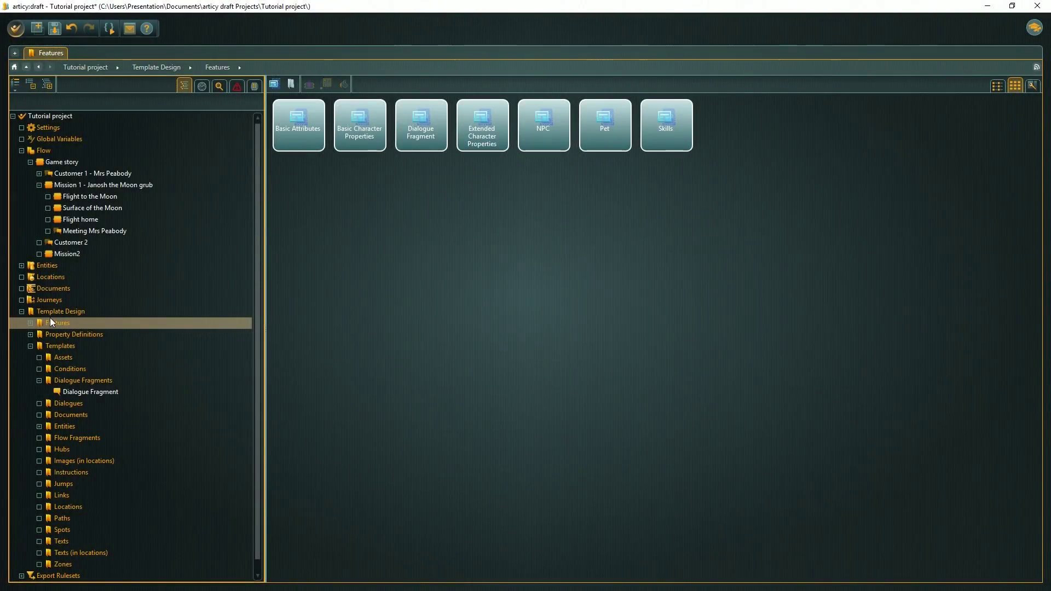
- Create a new template feature named 'Triggers' and open it
left_click(275, 85)
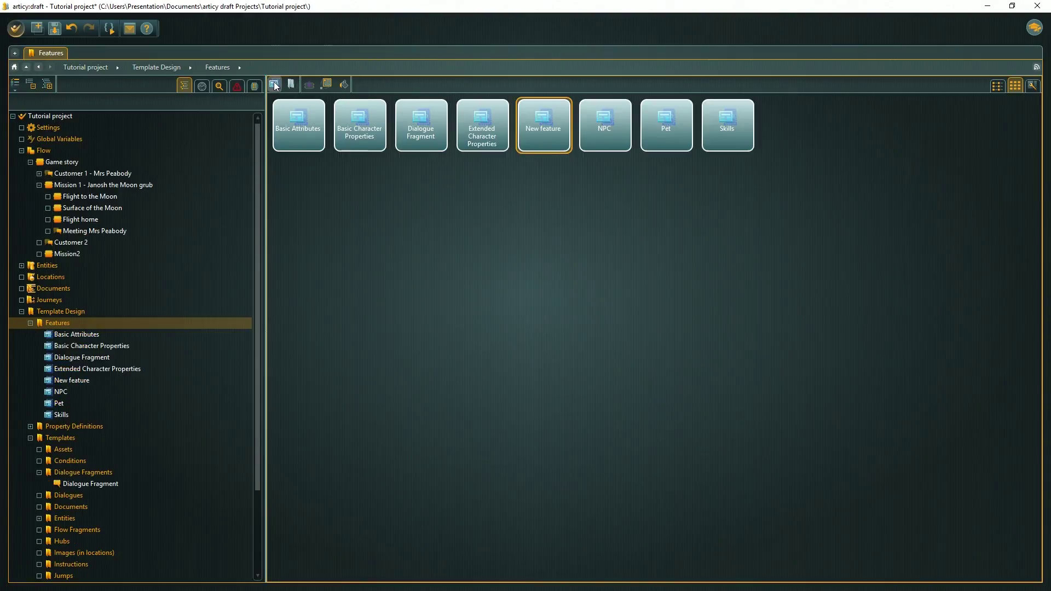
type("Triggers")
key("Return")
double_click(561, 104)
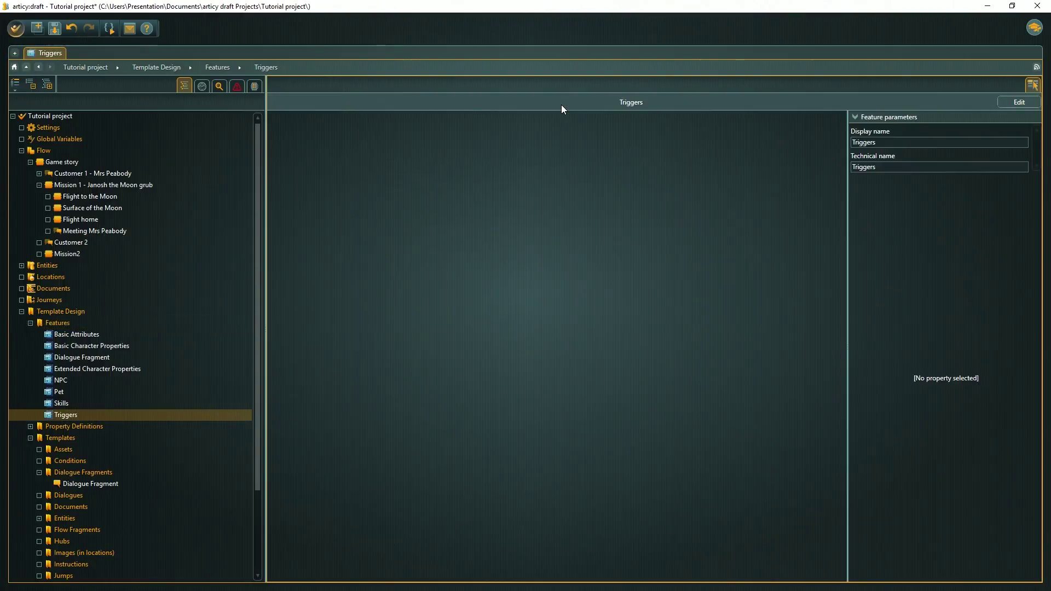
- Add a Boolean property named 'Event can happen only once' with technical name EventUnique
left_click(1001, 100)
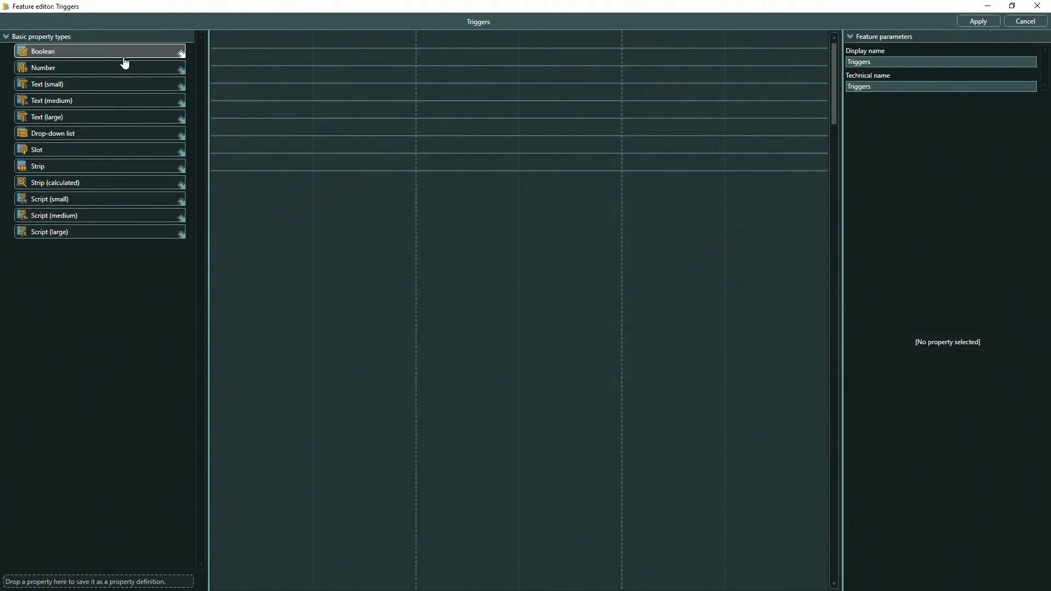
left_click_drag(98, 53, 240, 51)
left_click(261, 55)
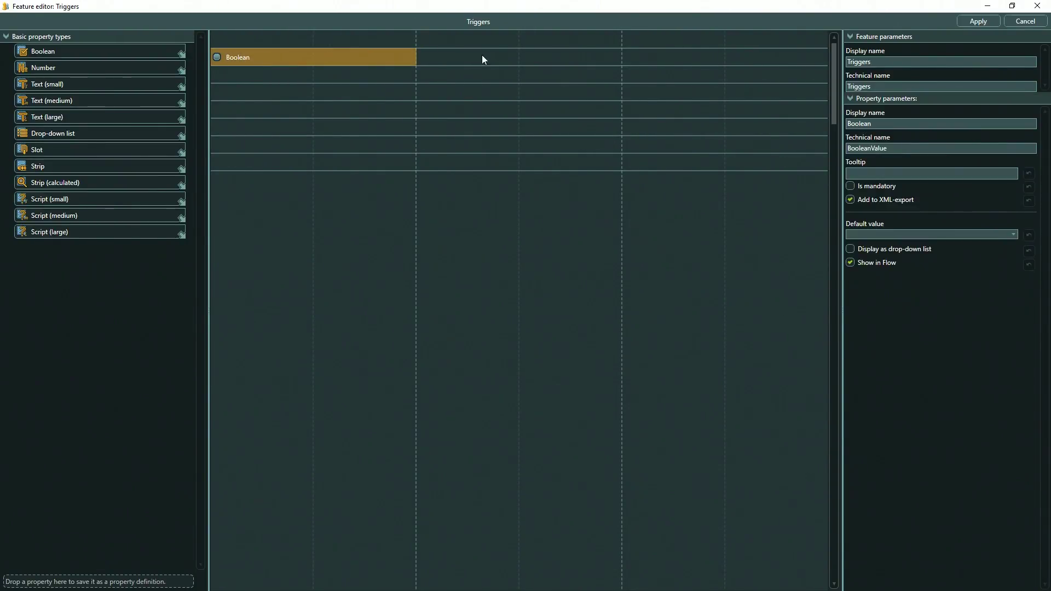
left_click(885, 124)
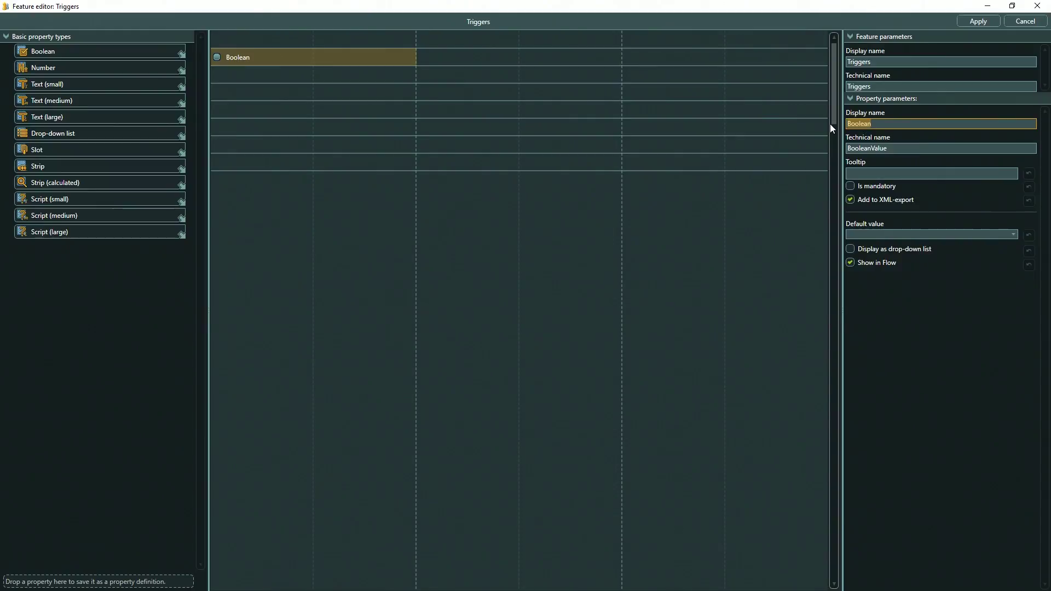
type("Event can happen only once")
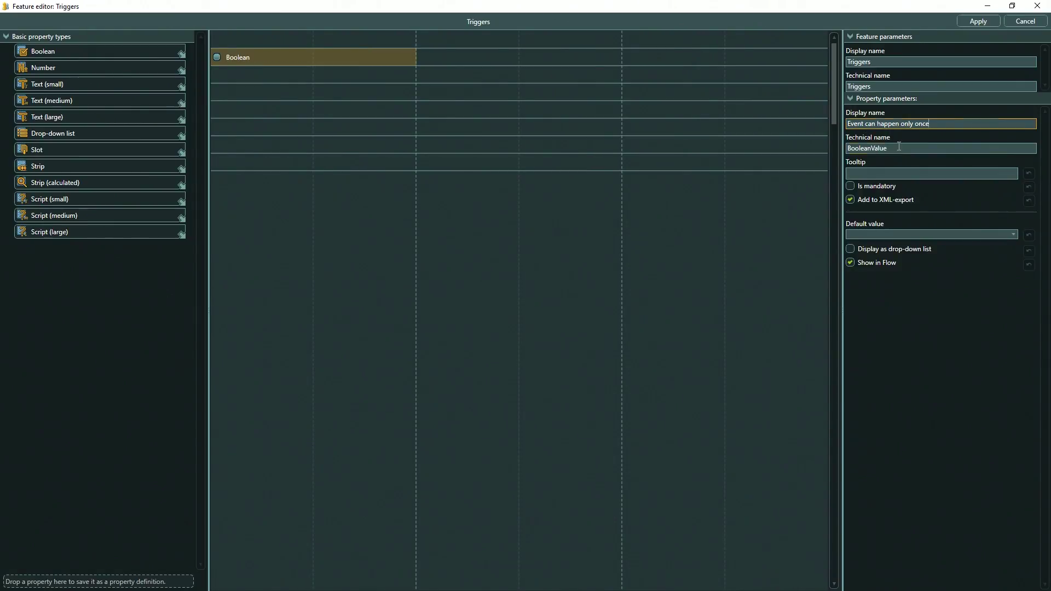
double_click(898, 148)
type("Even")
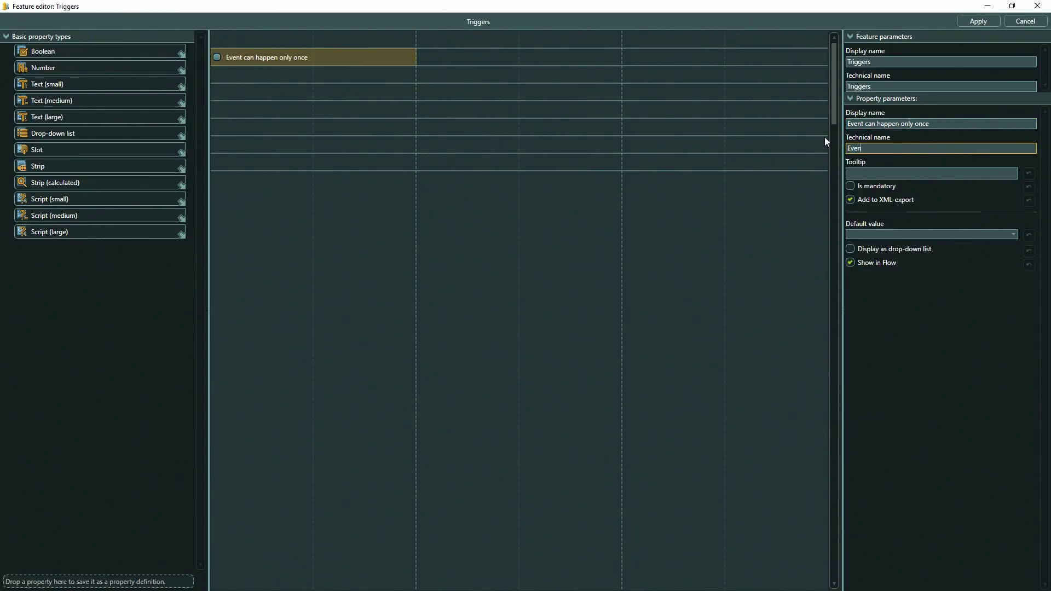
type("tUnique")
- Add a drop-down list with values No Triggers, Enter Zone, Exit Zone, Quest, Skill
left_click_drag(142, 138, 241, 98)
type("No Triggers")
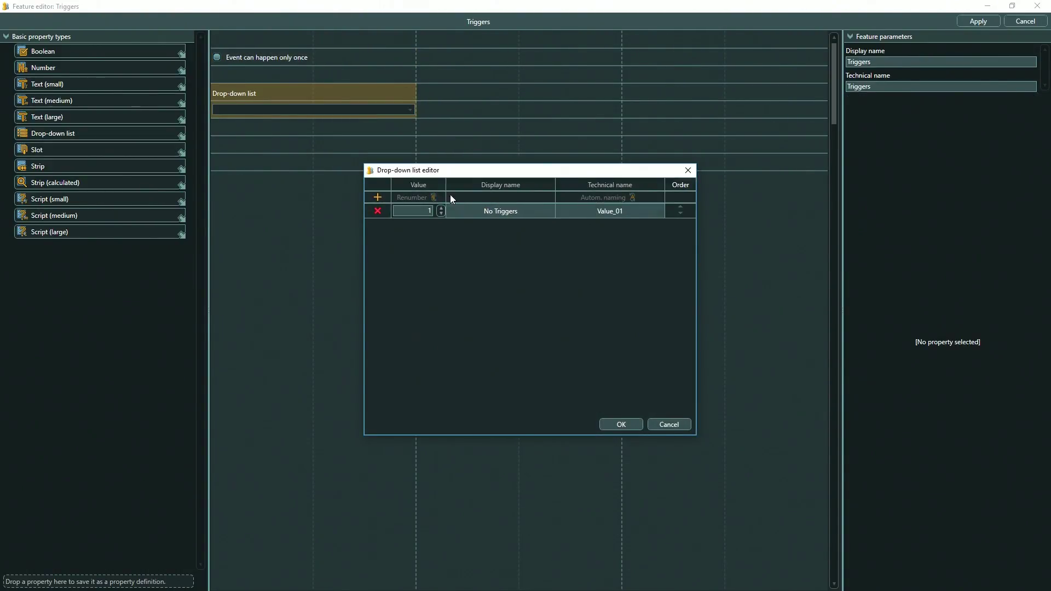
left_click(378, 197)
type("Enter Zone")
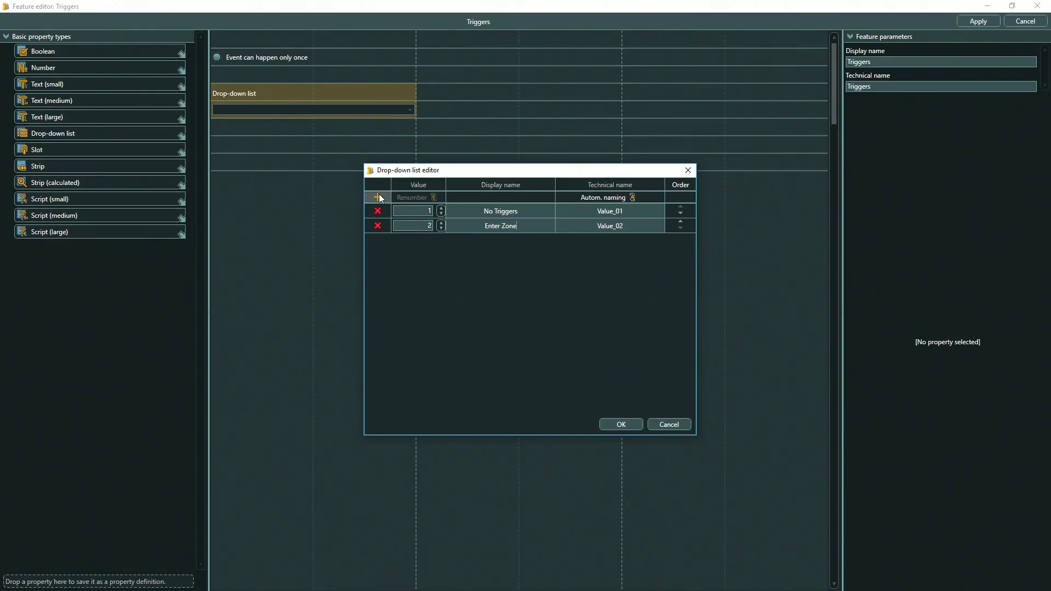
left_click(378, 197)
type("Exit Zone")
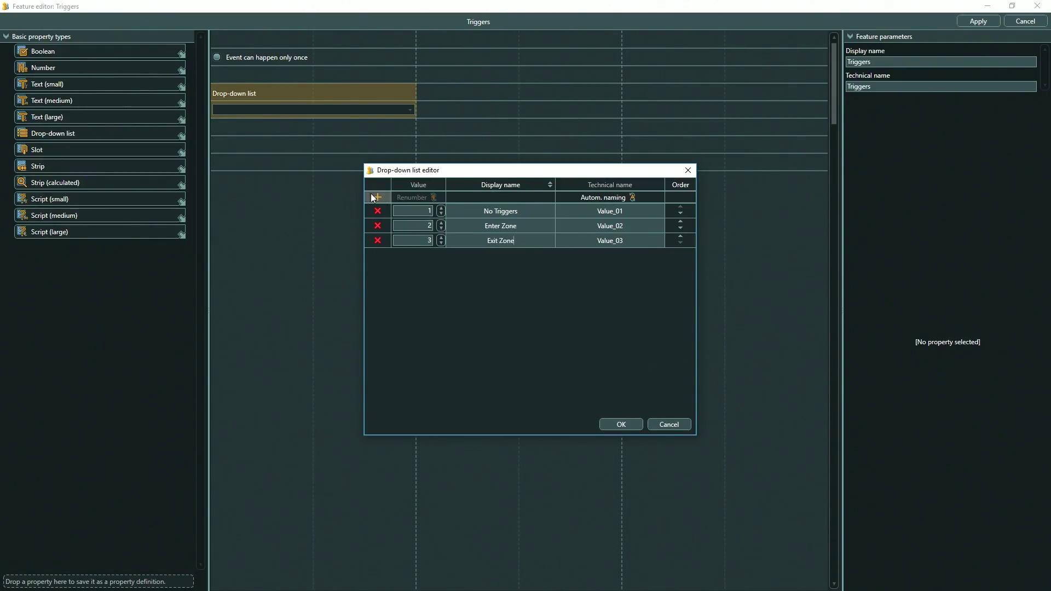
left_click(377, 197)
type("Quest")
left_click(377, 197)
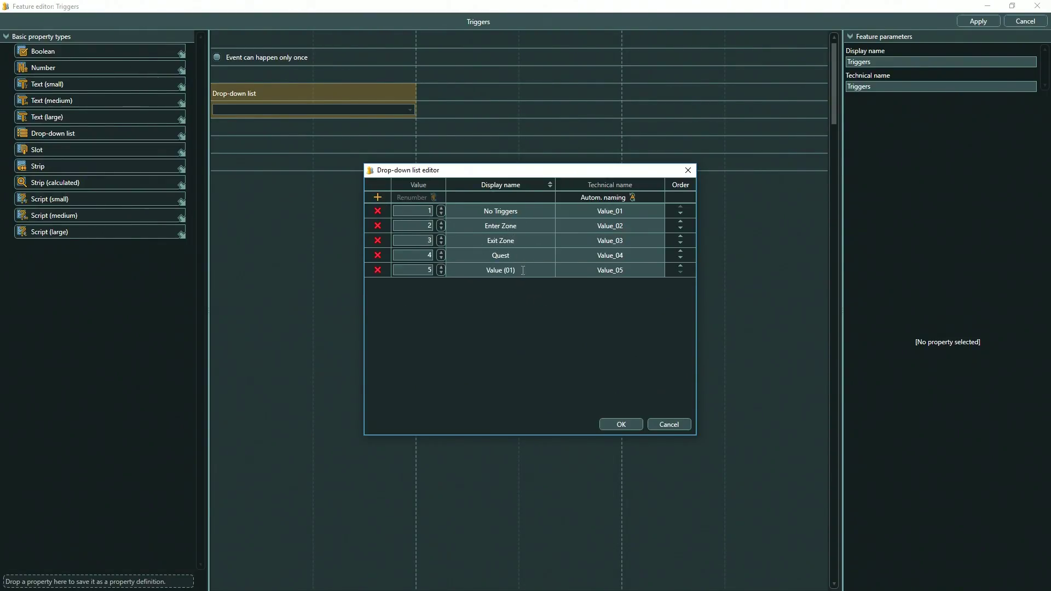
type("Skill")
left_click(620, 424)
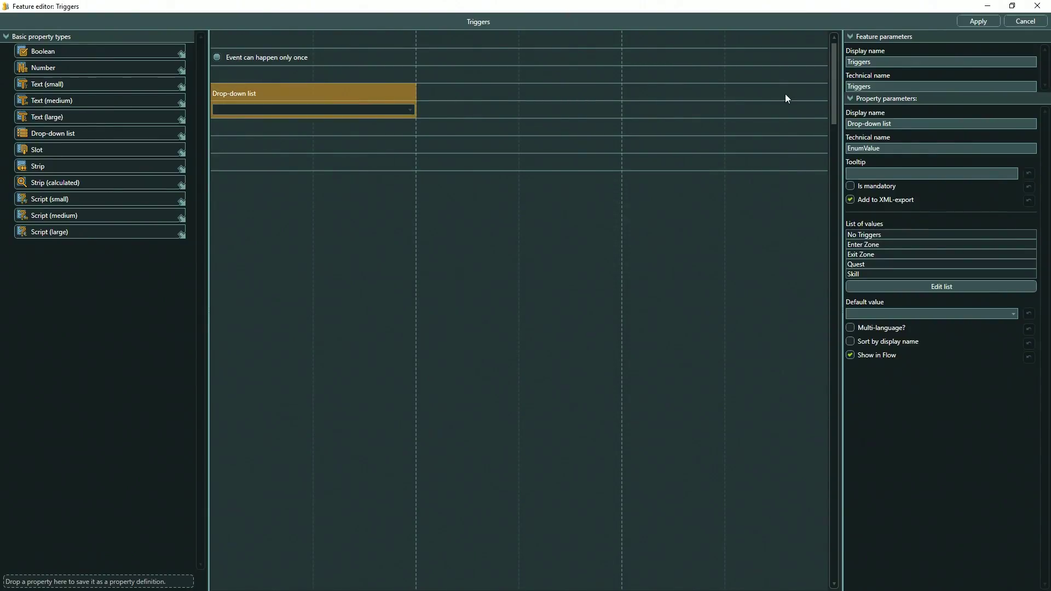
- Name the drop-down property 'Triggers' with technical name Triggers
key("Tab")
type("Triggers")
key("Tab")
type("Trigge")
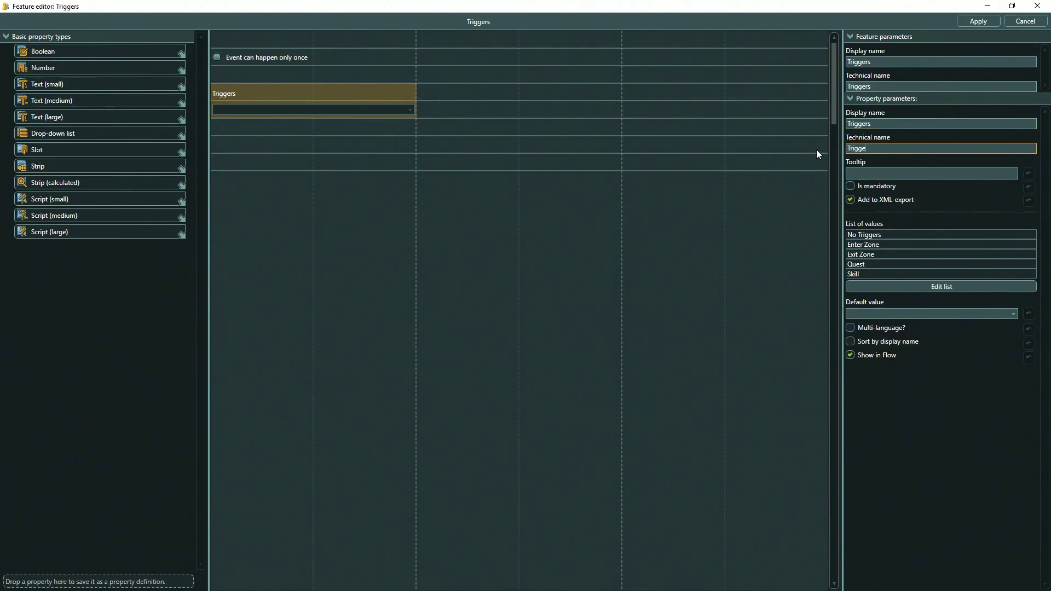
type("rs")
- Add a slot named 'Trigger Reference' (TriggerReference) and save the Triggers feature
left_click_drag(36, 149, 244, 147)
left_click(245, 143)
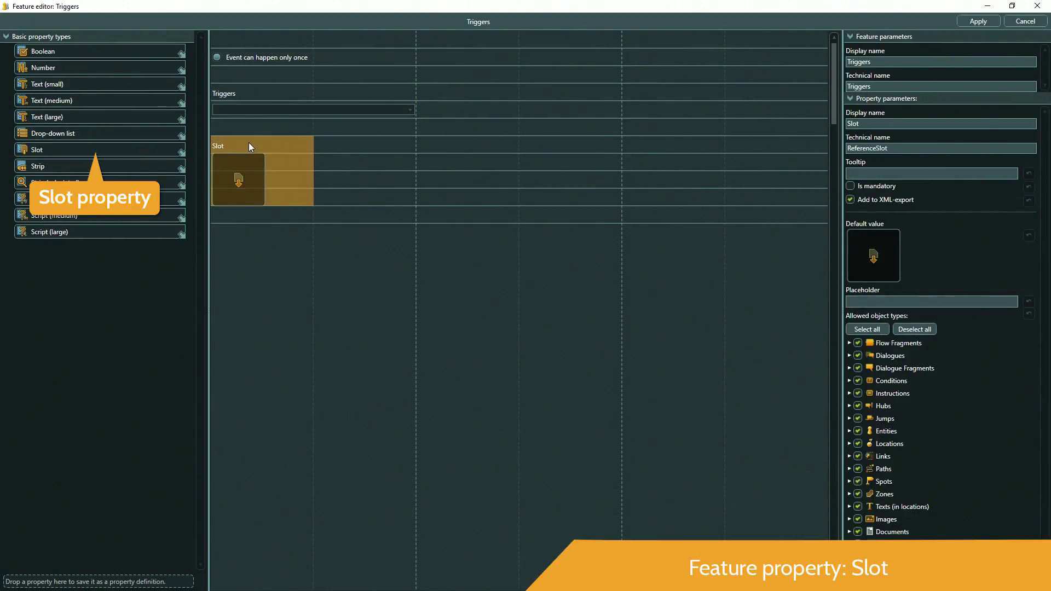
double_click(875, 123)
type("Trigger ")
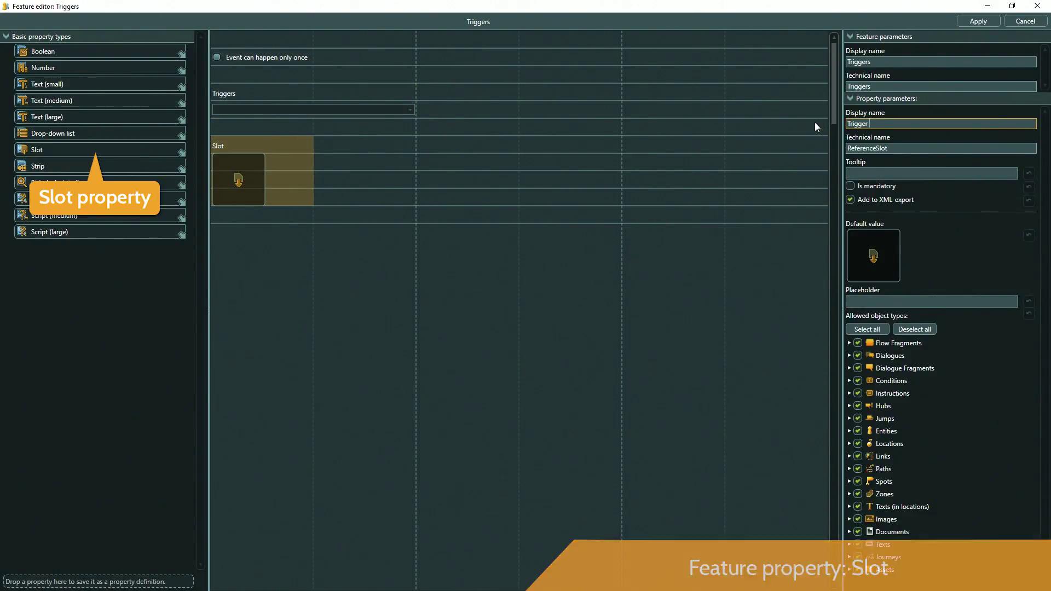
type("Reference")
key("Tab")
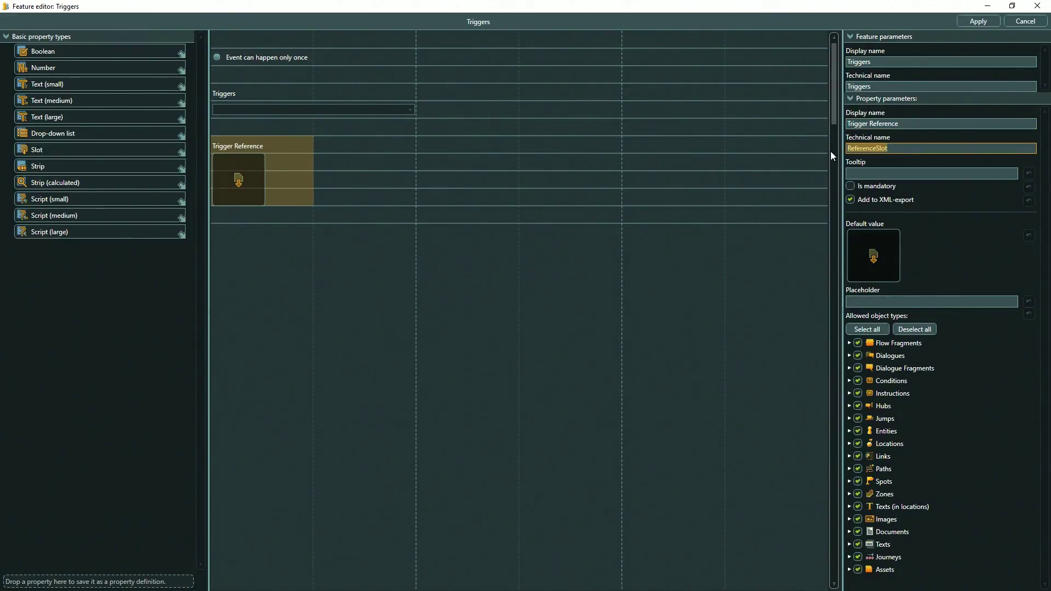
type("TriggerReference")
left_click(983, 23)
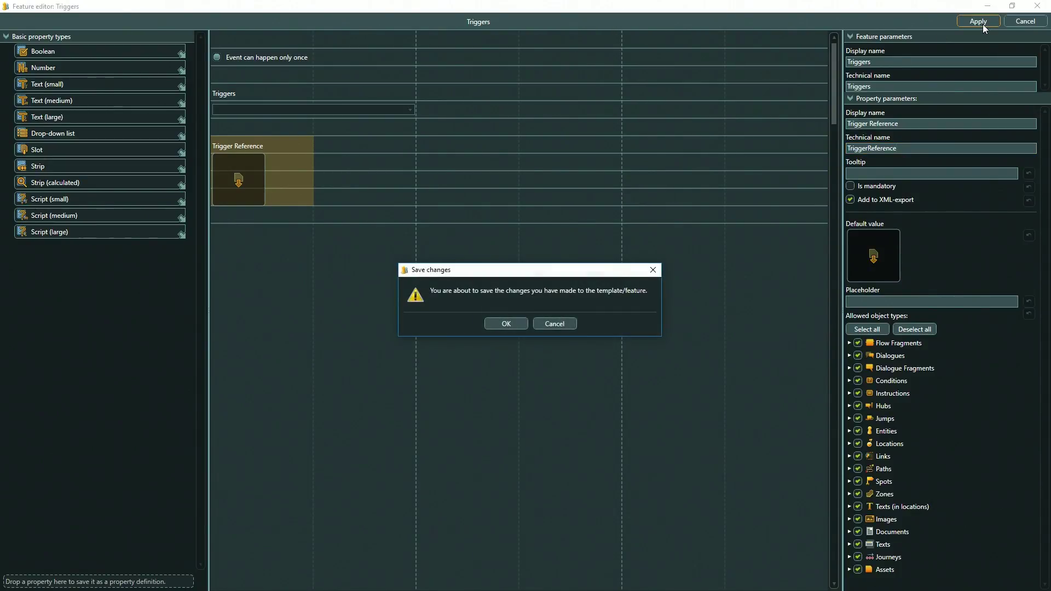
left_click(506, 324)
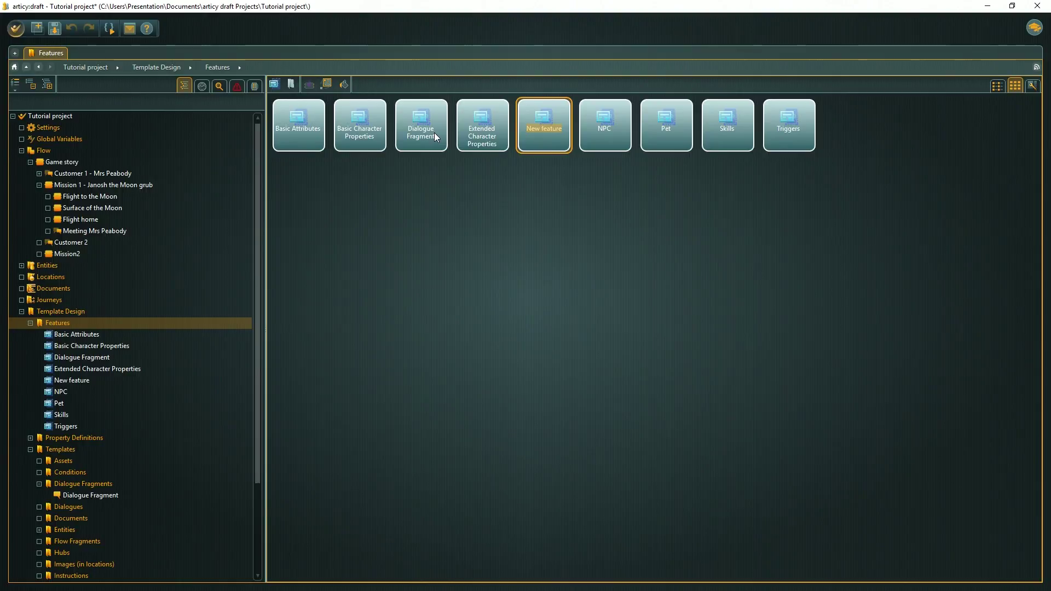
- Name the new feature 'Location Reference' and open it for editing
type("Location Reference")
key("Return")
double_click(556, 109)
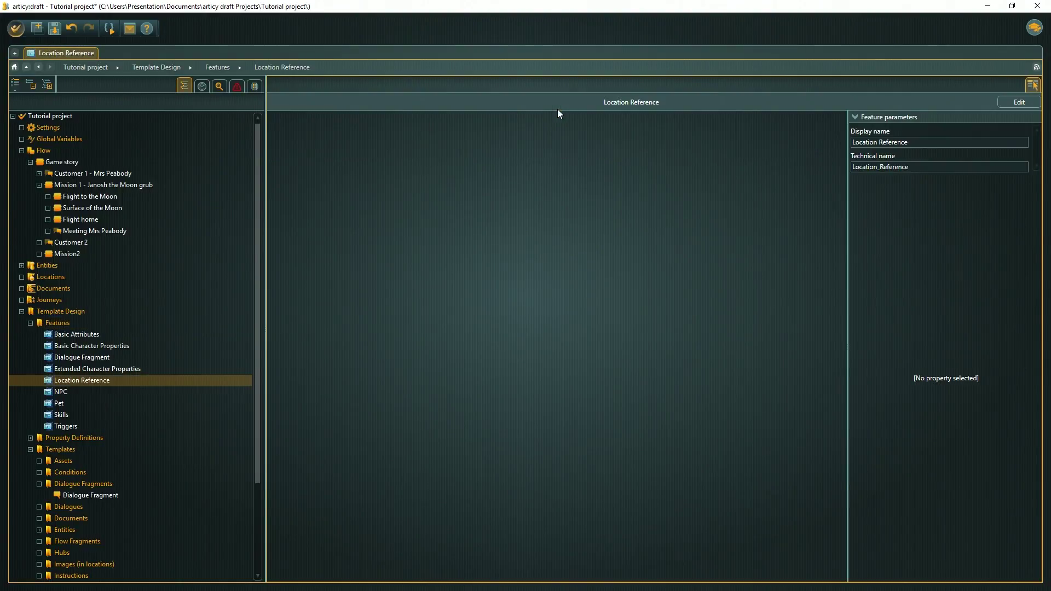
left_click(1025, 105)
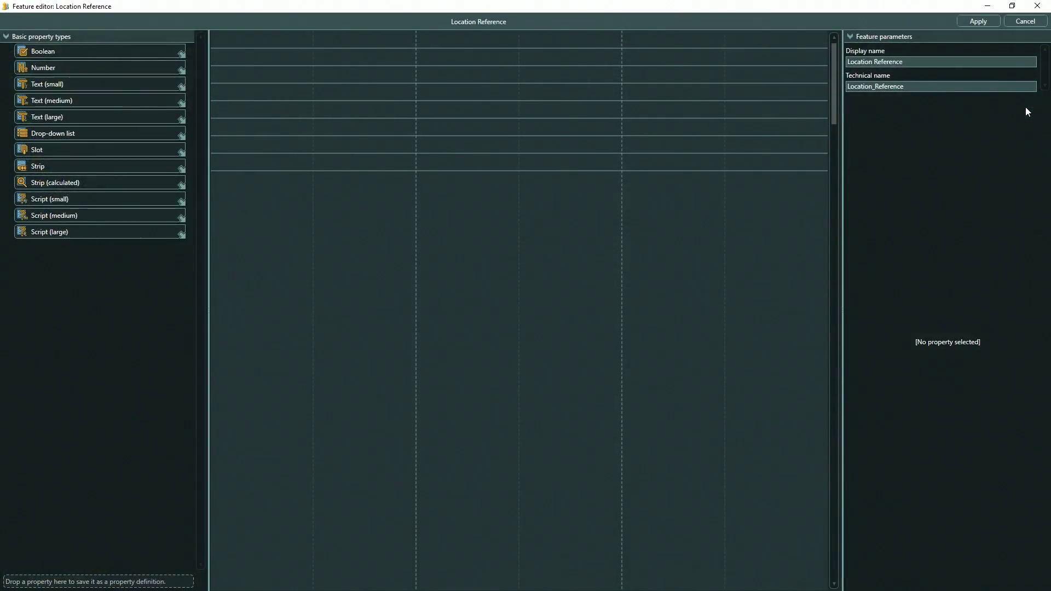
- Add a 'Location Reference' slot (LocationReference) accepting only Locations, and save the feature
left_click_drag(102, 154, 251, 68)
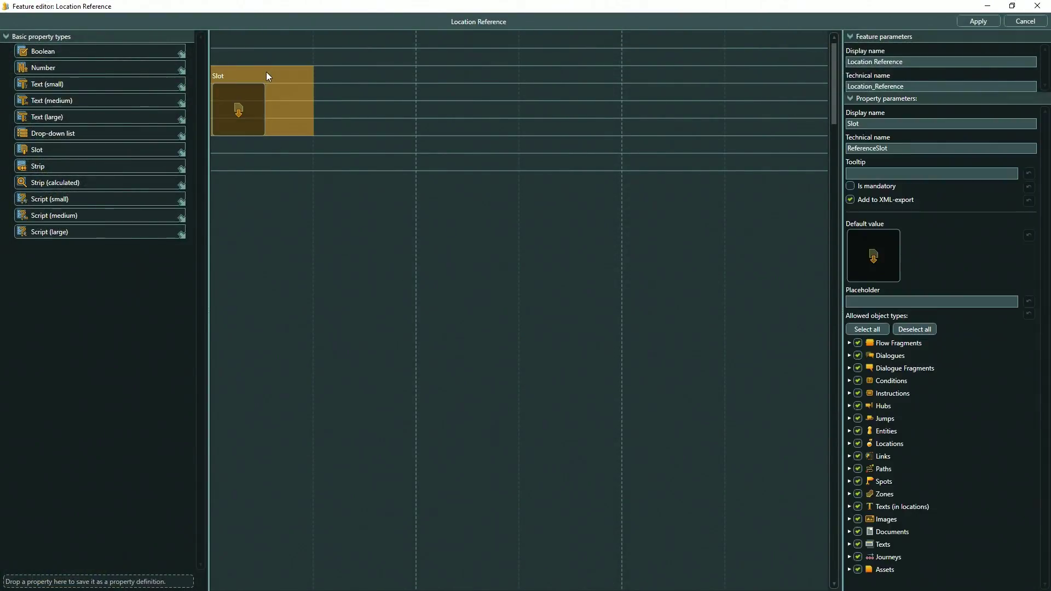
type("Loc")
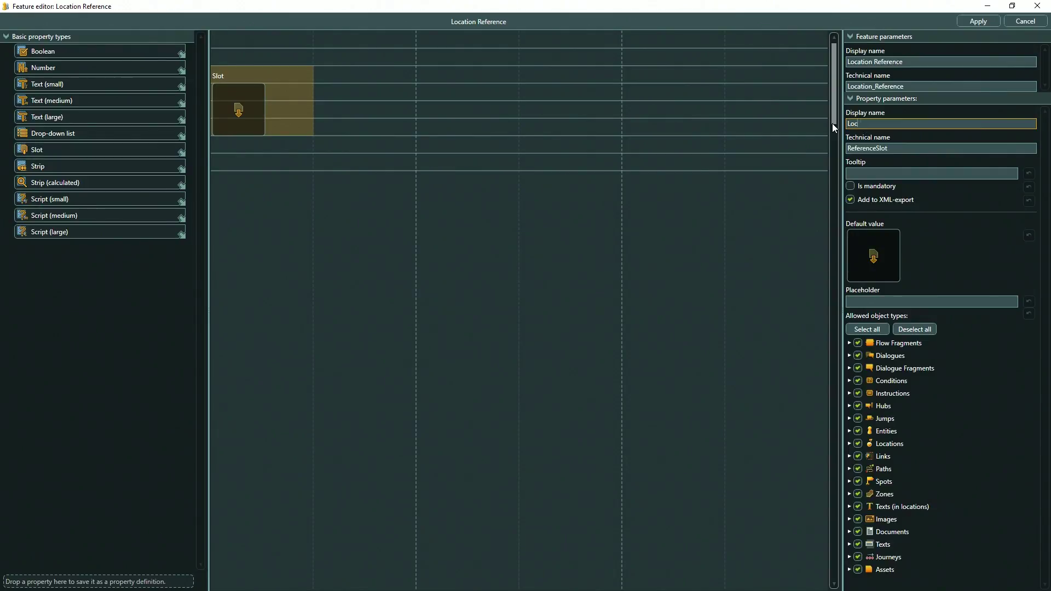
type("ation Reference")
key("Tab")
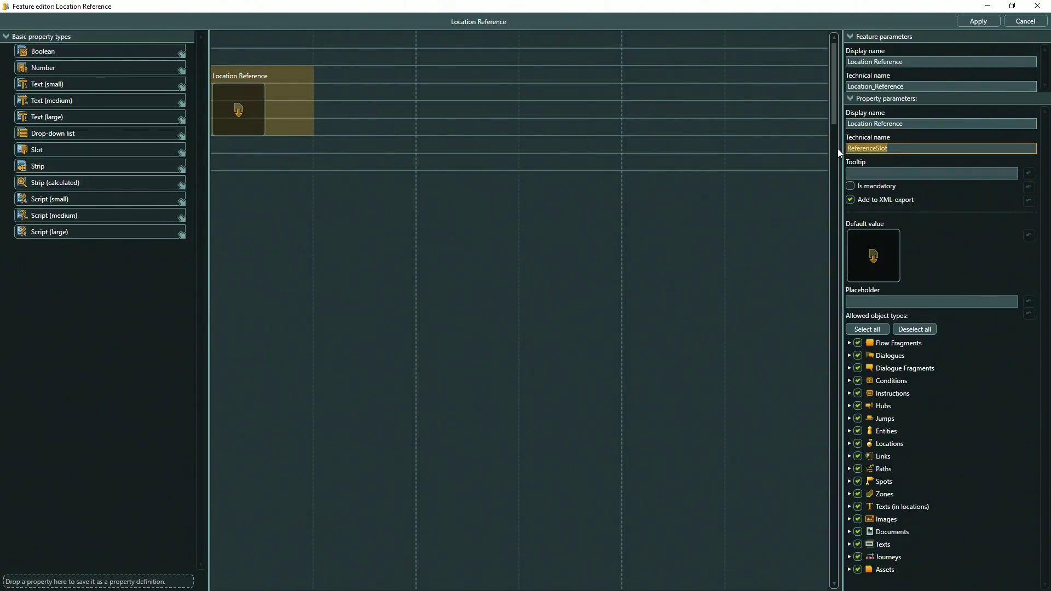
type("LocationReference")
left_click(908, 330)
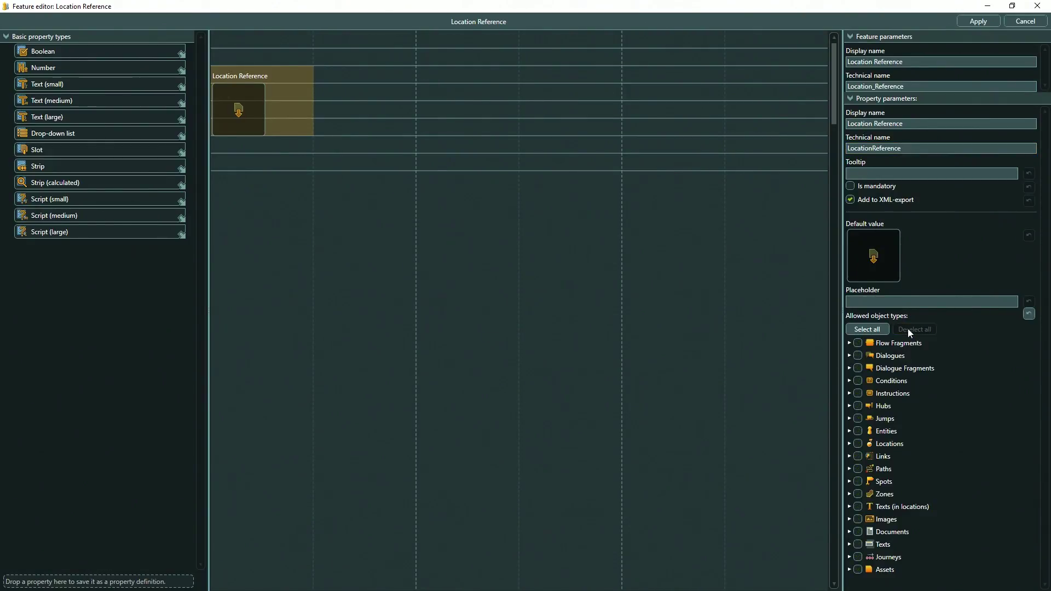
left_click(857, 444)
left_click(970, 24)
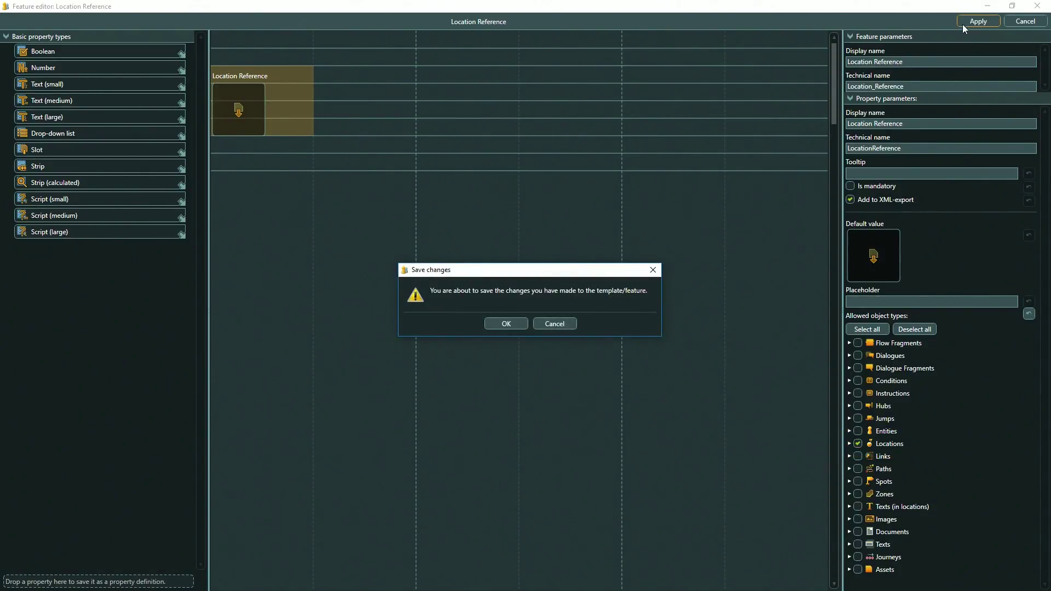
left_click(505, 323)
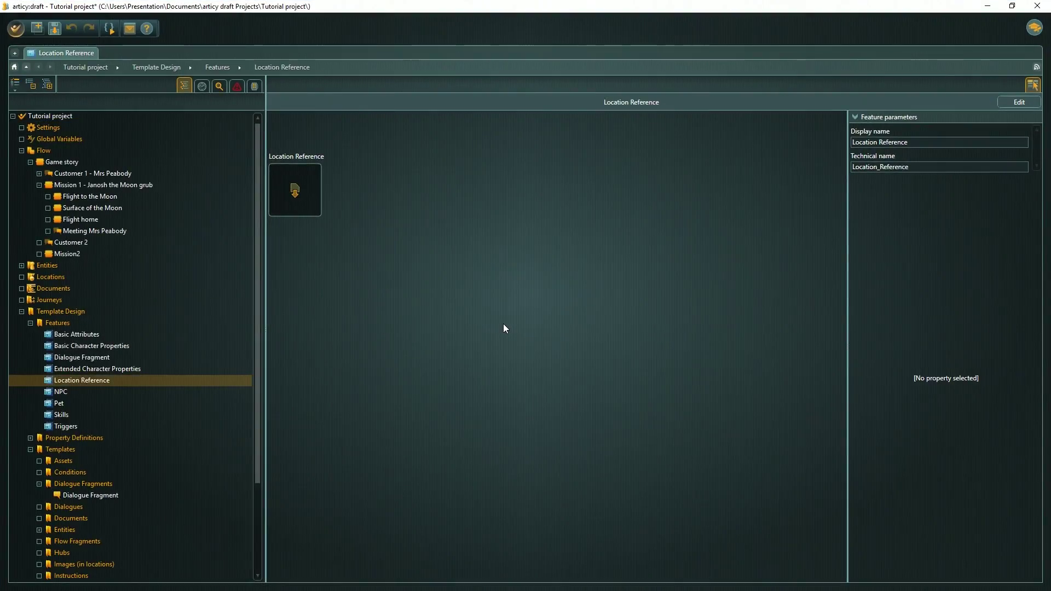
- Save the project and create the Cut scene flow fragment template for editing
left_click(97, 542)
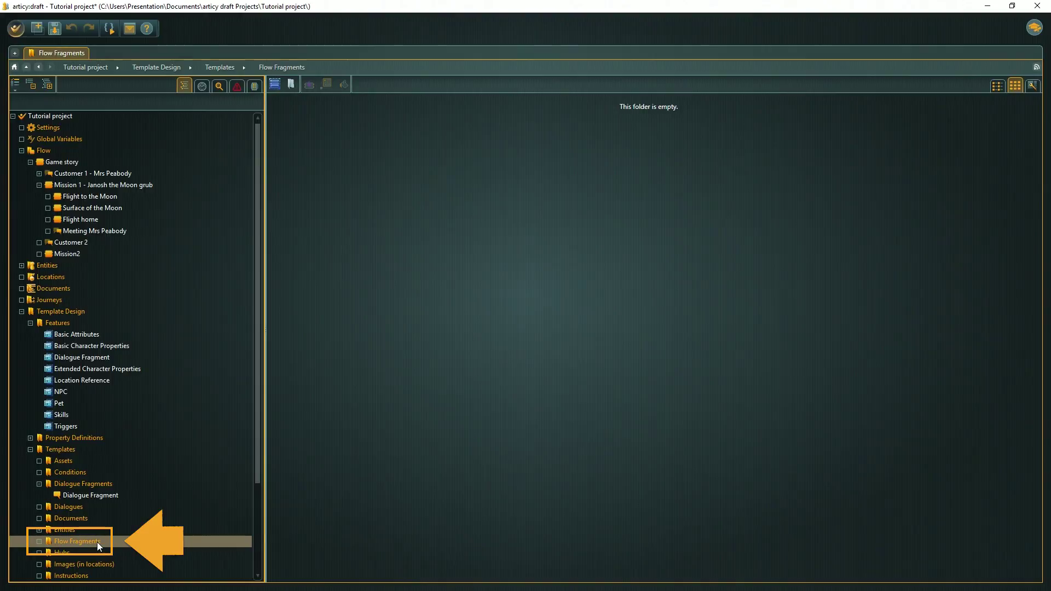
key("ctrl+s")
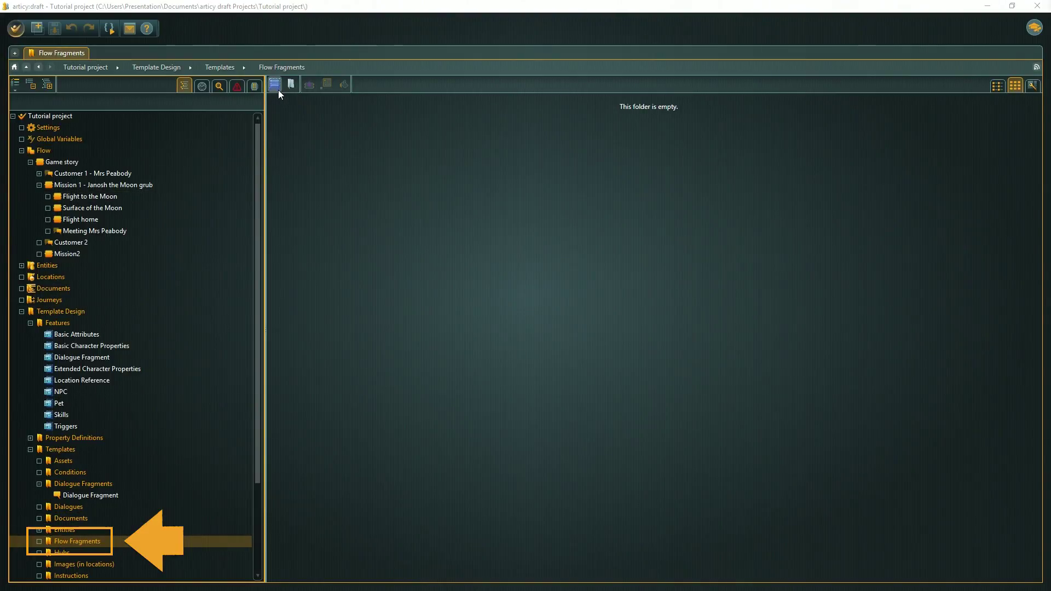
left_click(277, 88)
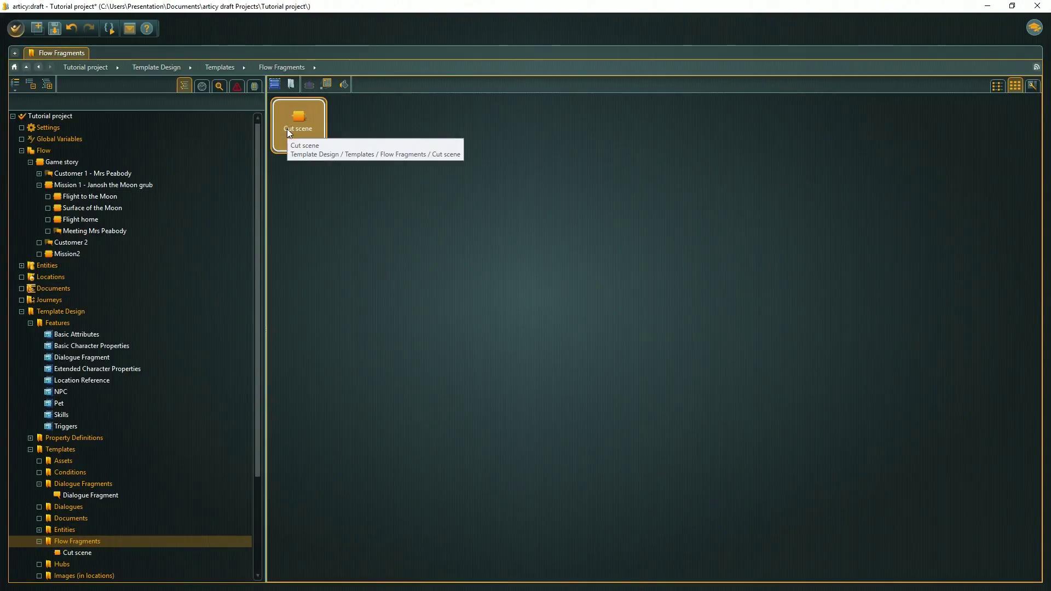
double_click(287, 129)
left_click(1016, 102)
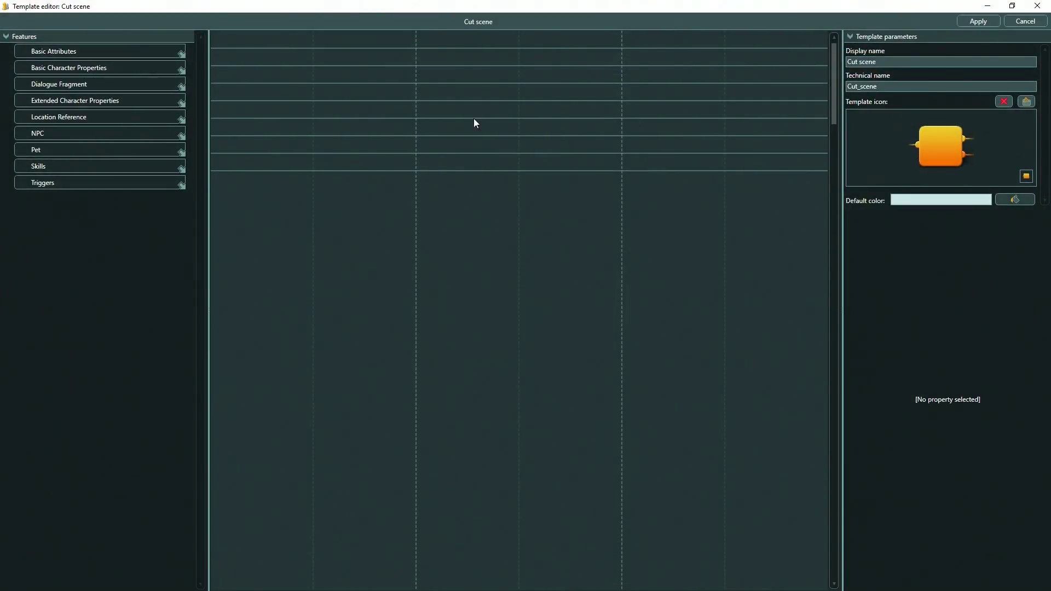
- Give Cut scene the Triggers feature, yellow default colour and Cutscene mask icon, then save
left_click_drag(99, 182, 234, 59)
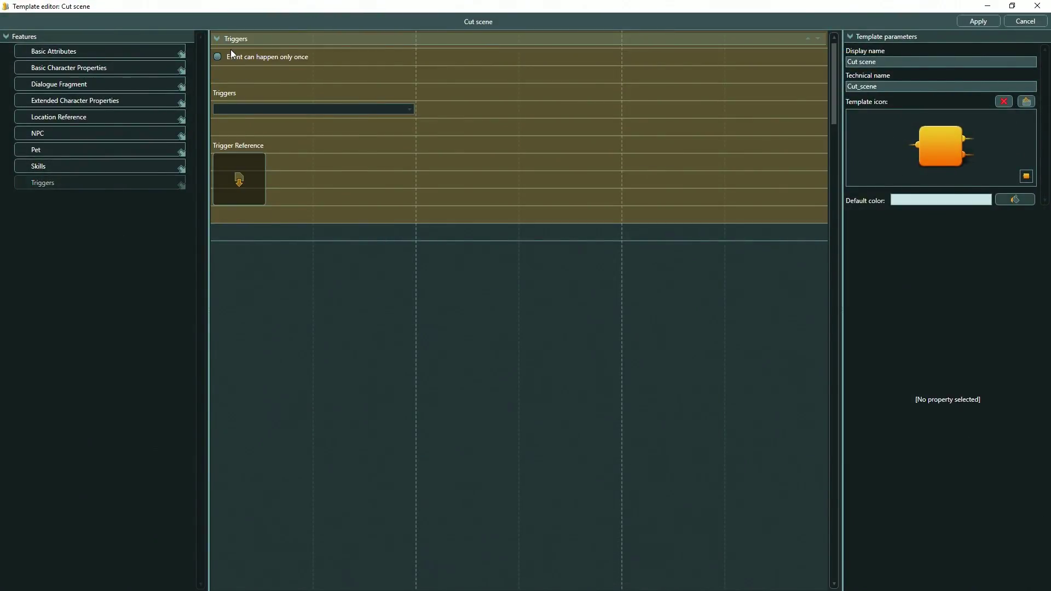
left_click(1010, 200)
left_click(980, 285)
left_click(1026, 101)
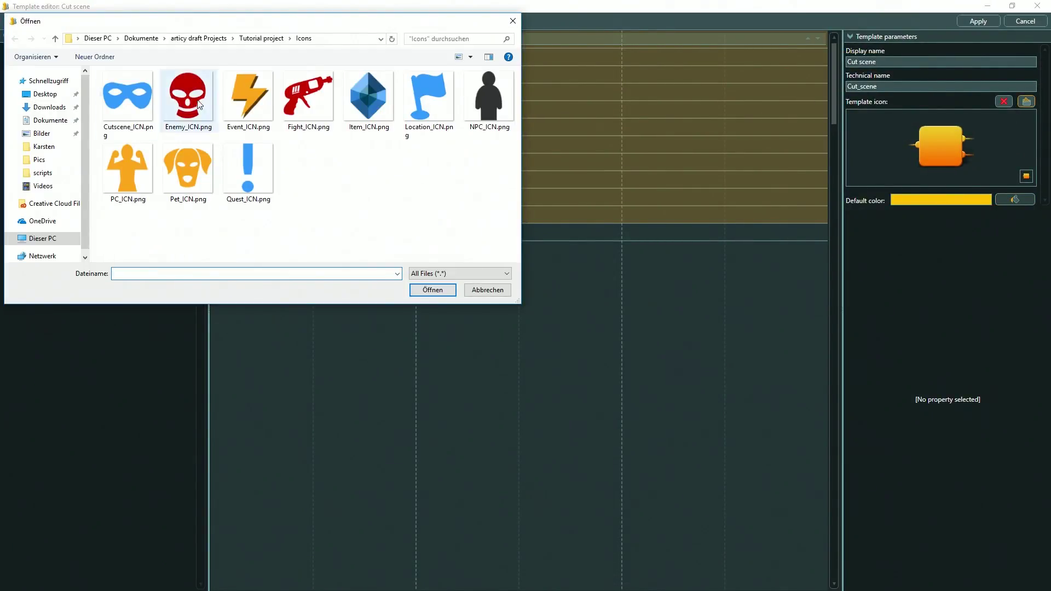
double_click(128, 96)
left_click(978, 21)
left_click(501, 320)
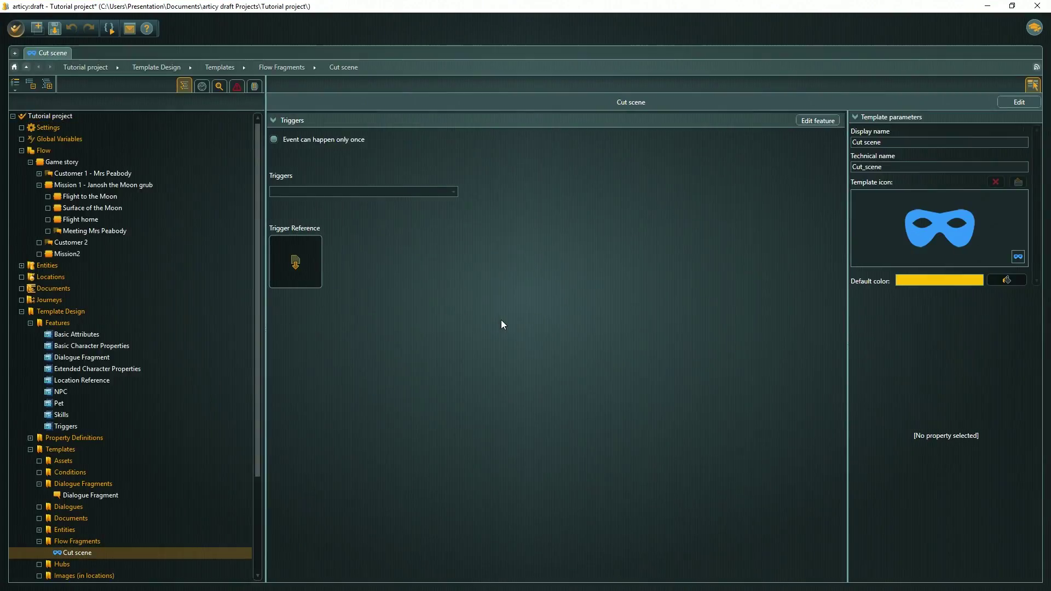
left_click(77, 541)
- Name the new flow fragment template 'Location Fragment' and open it
left_click(276, 85)
type("Lo")
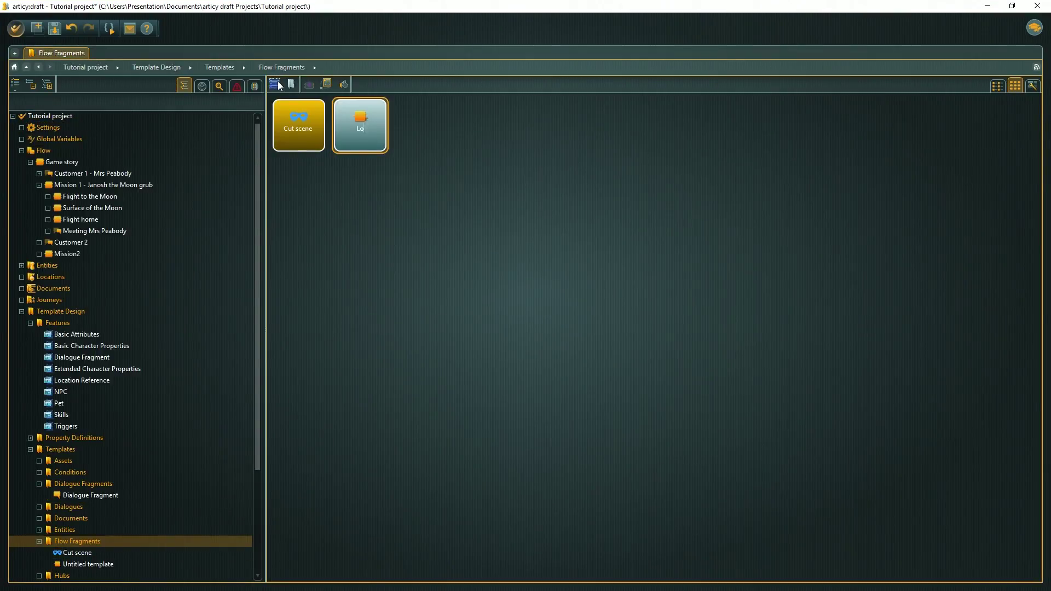
type("cation Fragment")
key("Return")
double_click(360, 125)
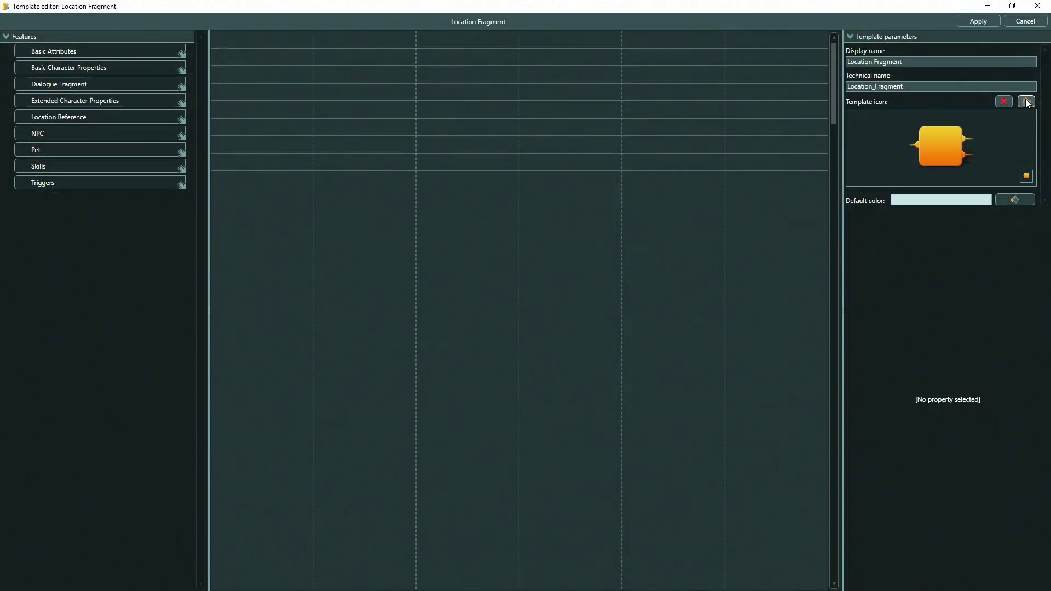
- Give Location Fragment the Location Reference feature, orange colour and flag icon, then save
left_click_drag(117, 117, 245, 40)
left_click(1007, 200)
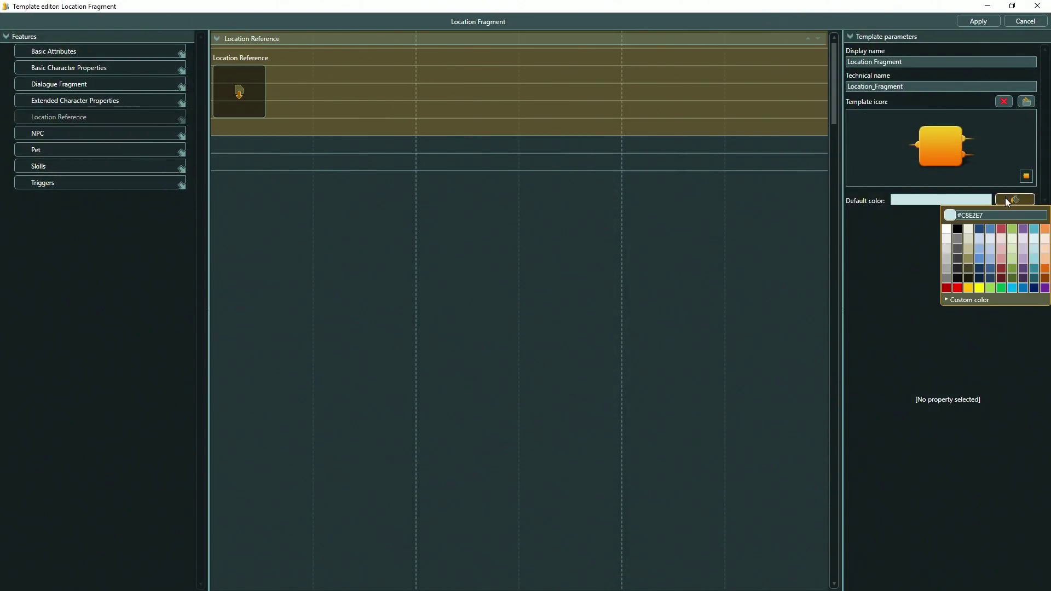
left_click(1045, 268)
left_click(1026, 102)
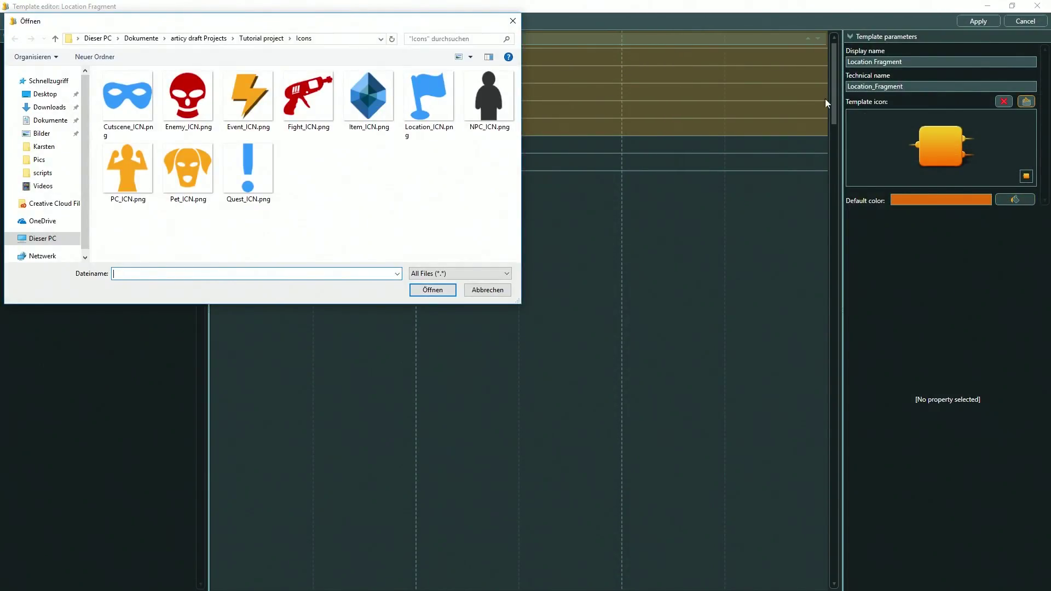
left_click(428, 96)
left_click(433, 290)
left_click(983, 22)
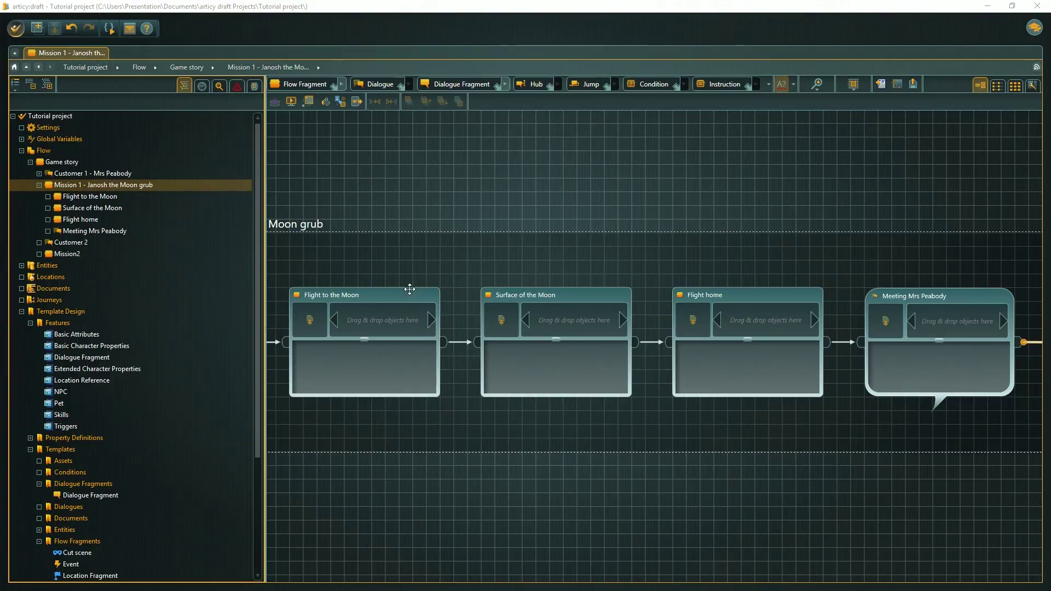
- Assign the Cut scene template to Flight to the Moon and enlarge it to show its text
right_click(404, 293)
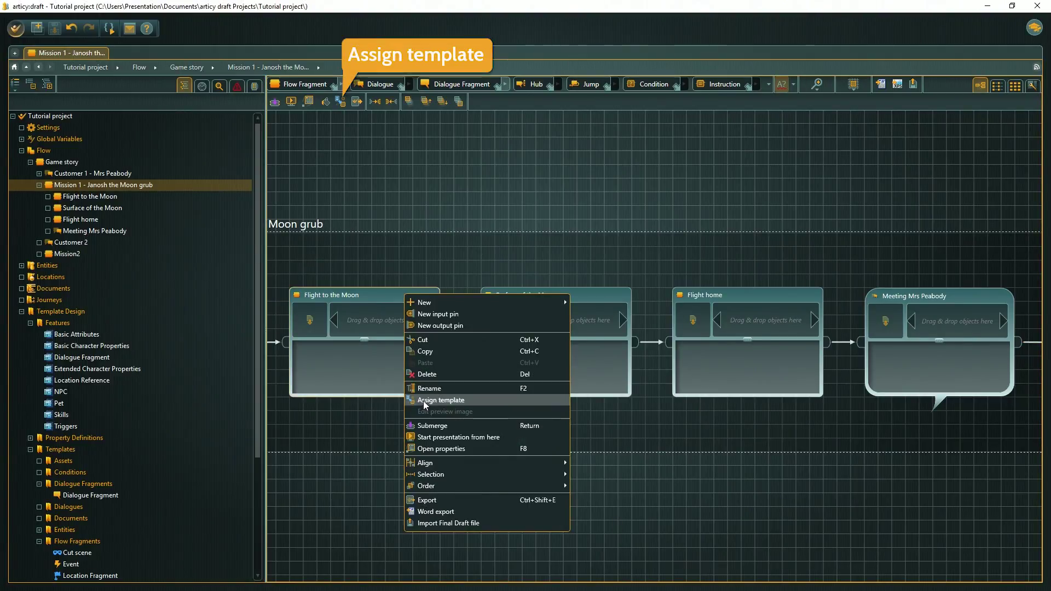
left_click(441, 400)
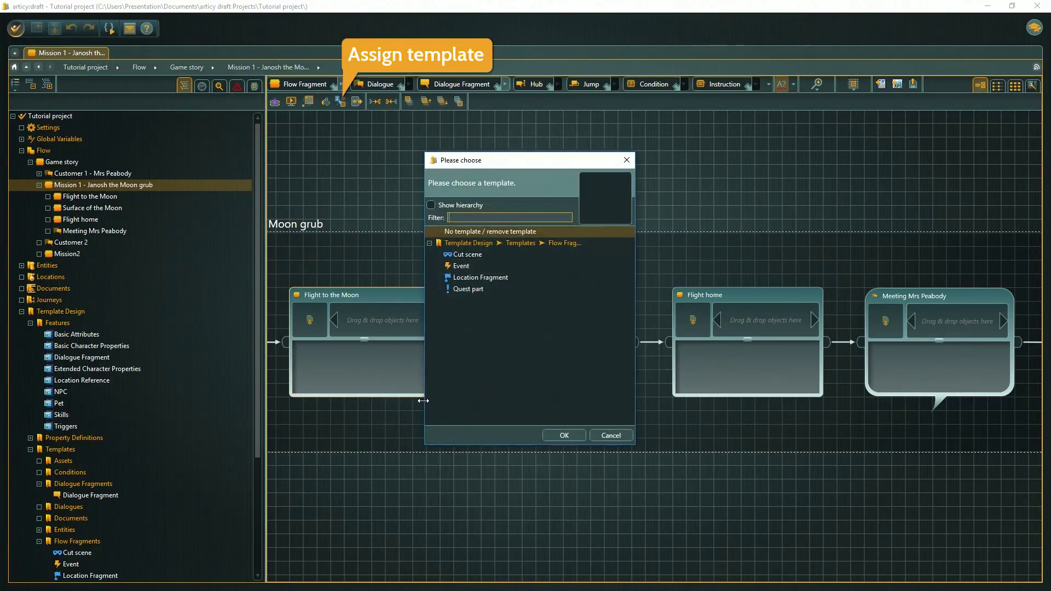
left_click(561, 435)
left_click(432, 352)
scroll(435, 382, "down", 3)
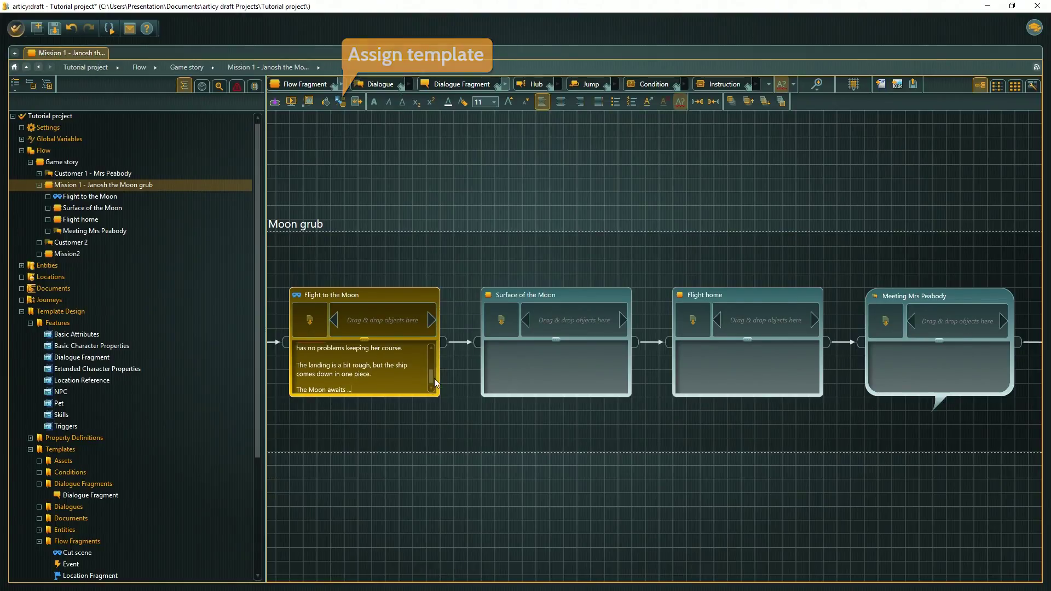
left_click_drag(436, 395, 439, 458)
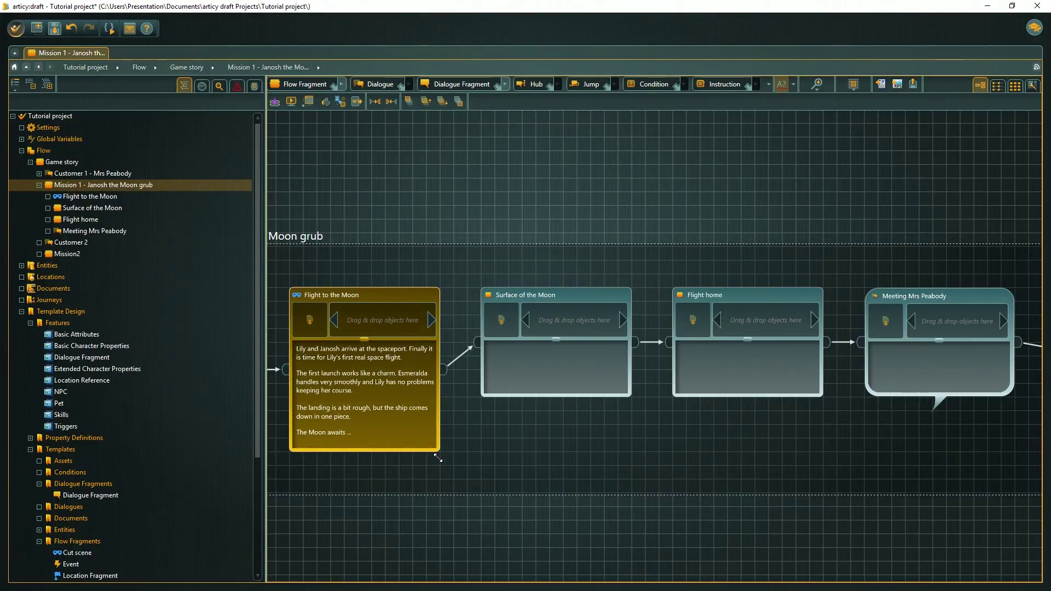
left_click(400, 295)
- Set Flight to the Moon's 'Event can happen only once' property to on
double_click(400, 295)
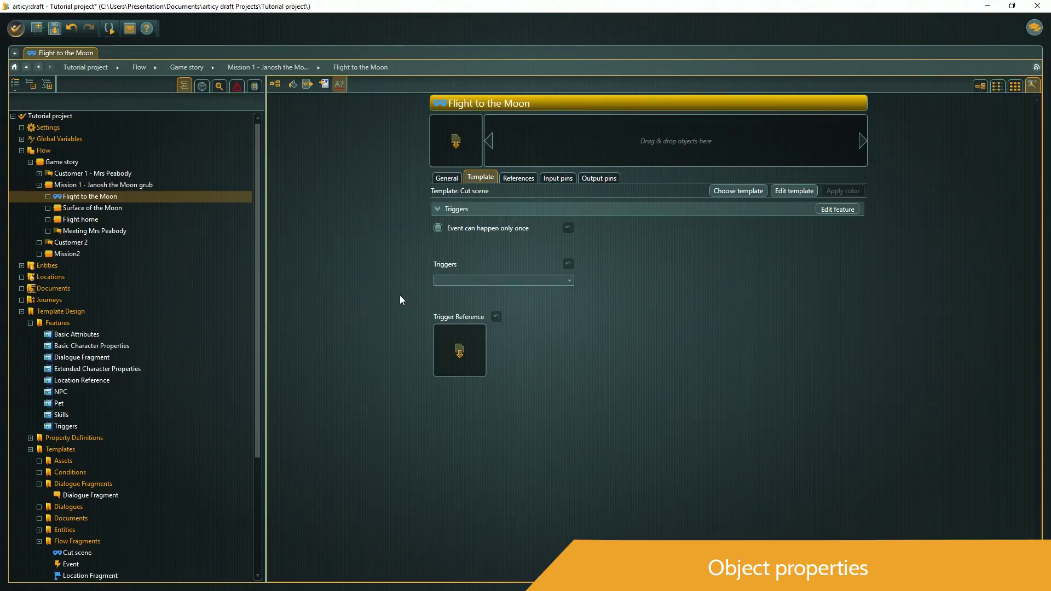
left_click(437, 228)
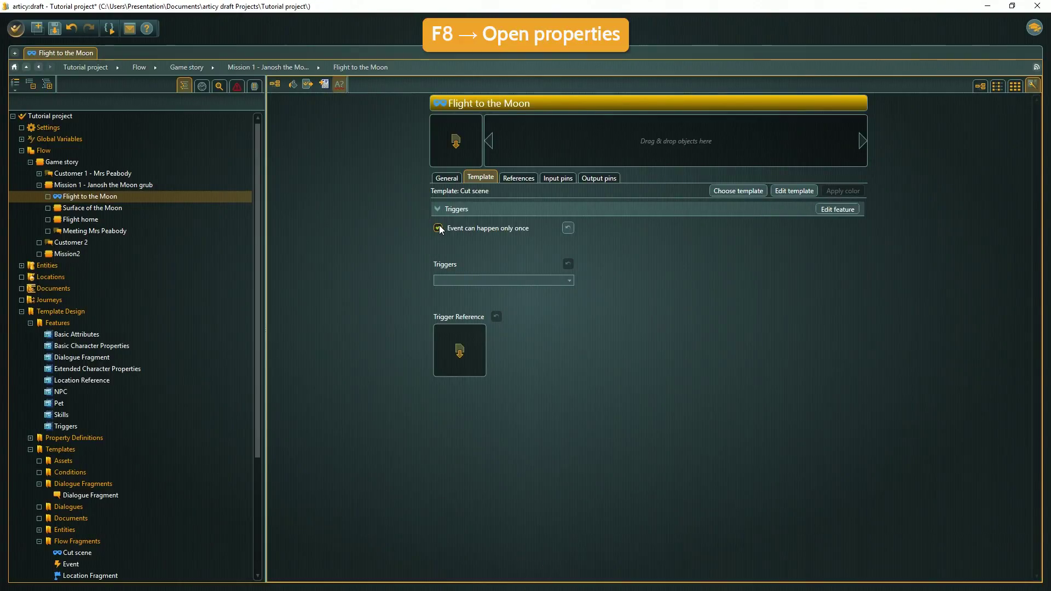
left_click(437, 228)
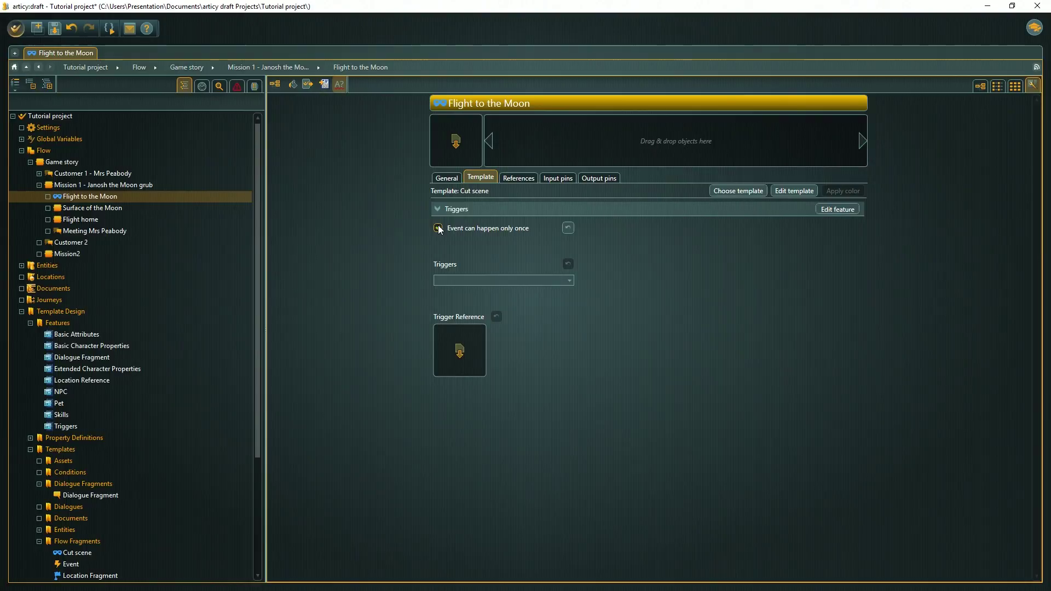
left_click(438, 228)
key("alt+Left")
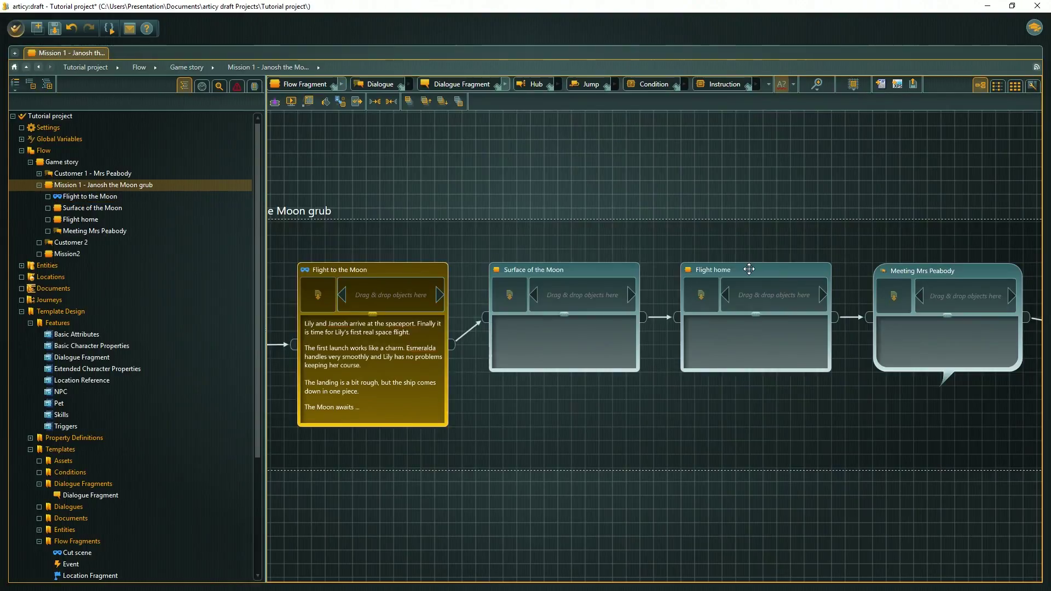
- Assign Cut scene to Flight home and enter its text 'It is time to go back home...'
right_click(745, 268)
left_click(777, 377)
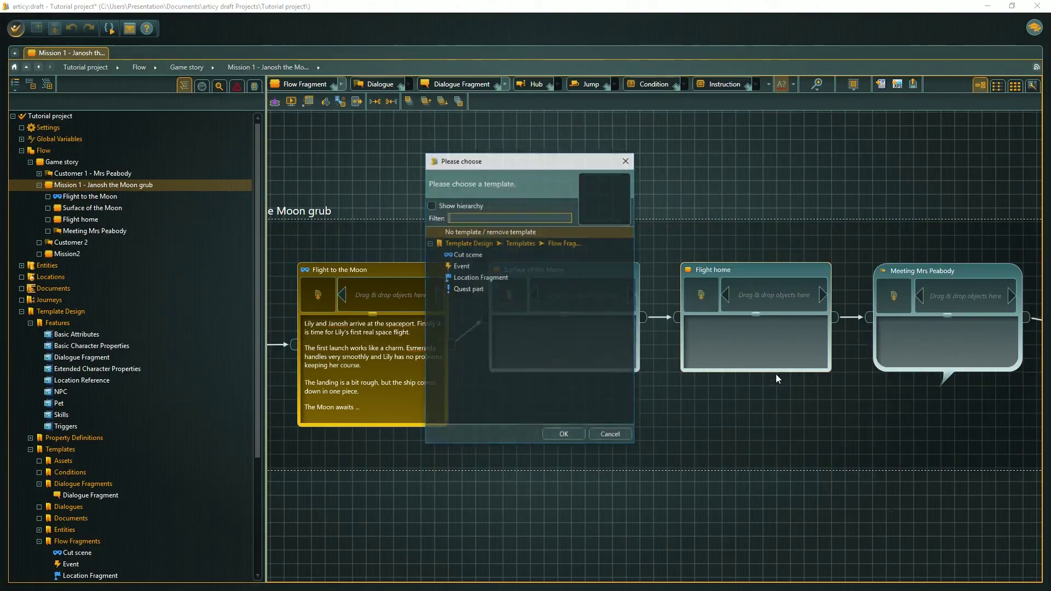
left_click(472, 254)
left_click(567, 433)
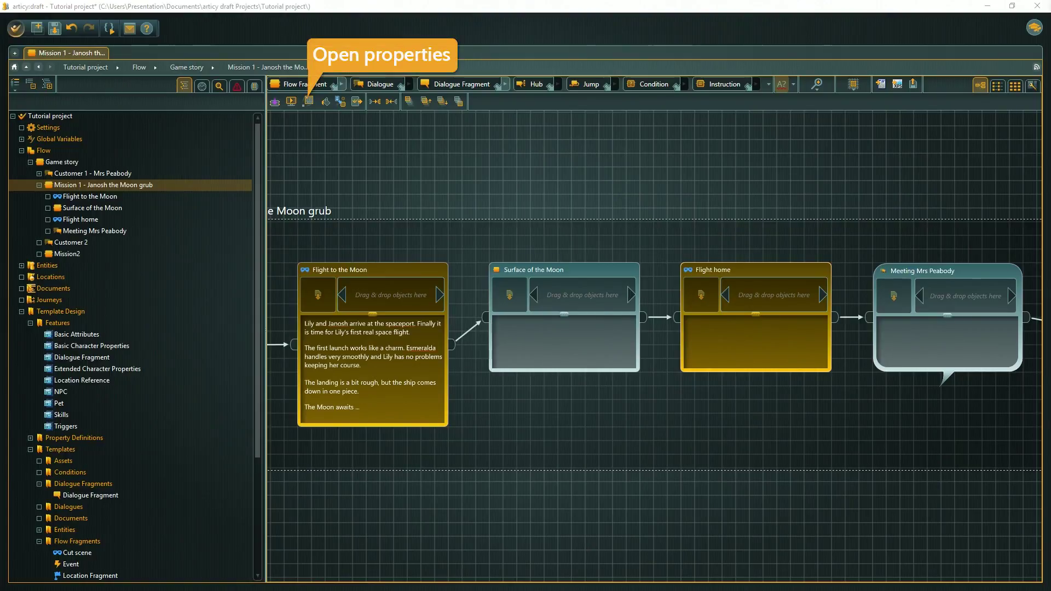
type("It is time to go back home.  Without any major issues, Lily manages to safely land Esmeralda on the assigned landing pad.  Mrs. Peabody will be happy to see Janosh again.")
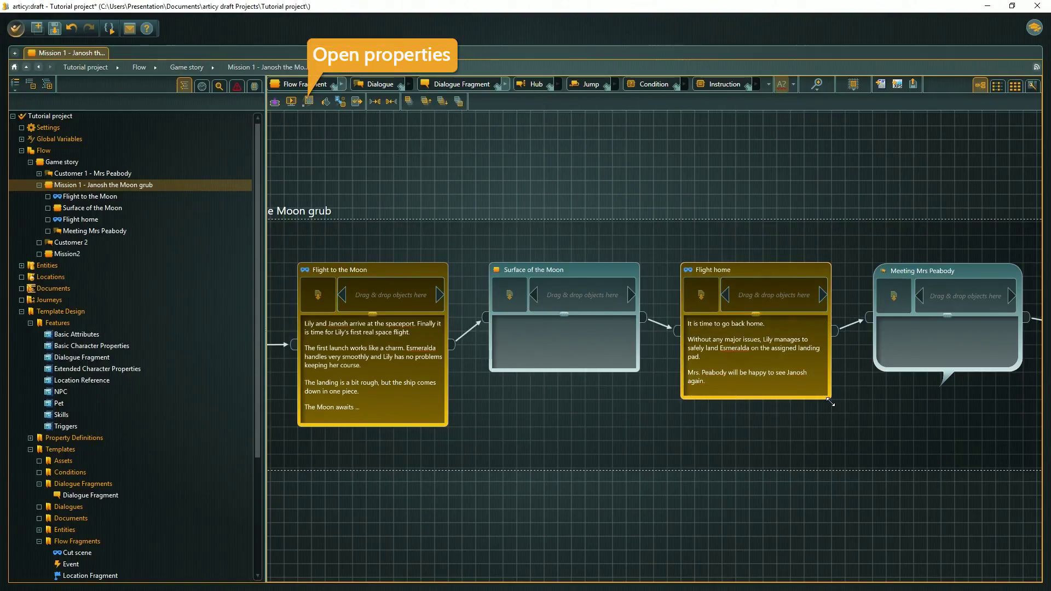
- Turn on 'Event can happen only once' for Flight home
double_click(767, 275)
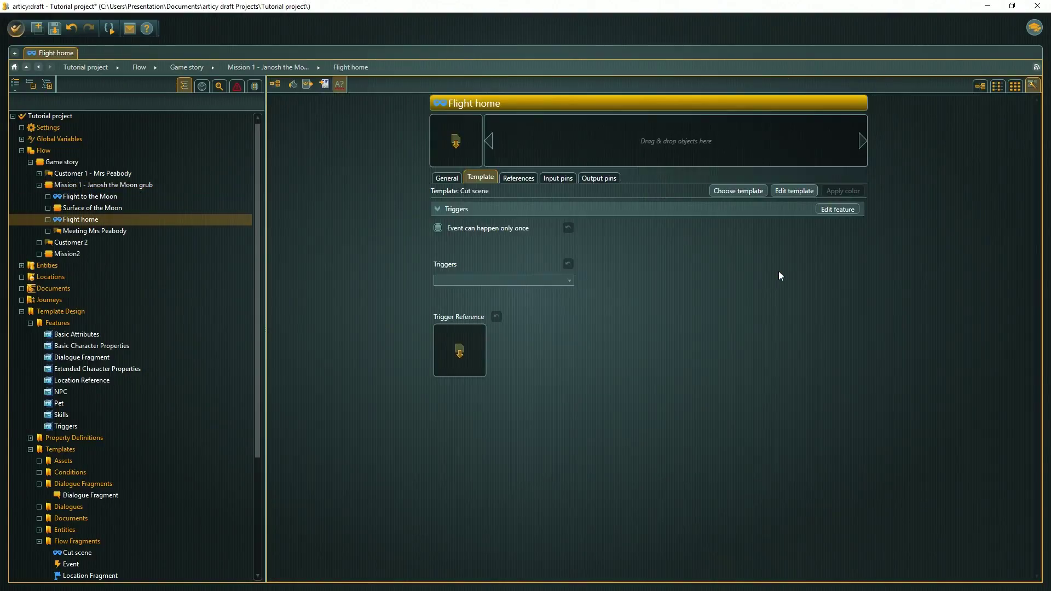
left_click(437, 227)
left_click(275, 85)
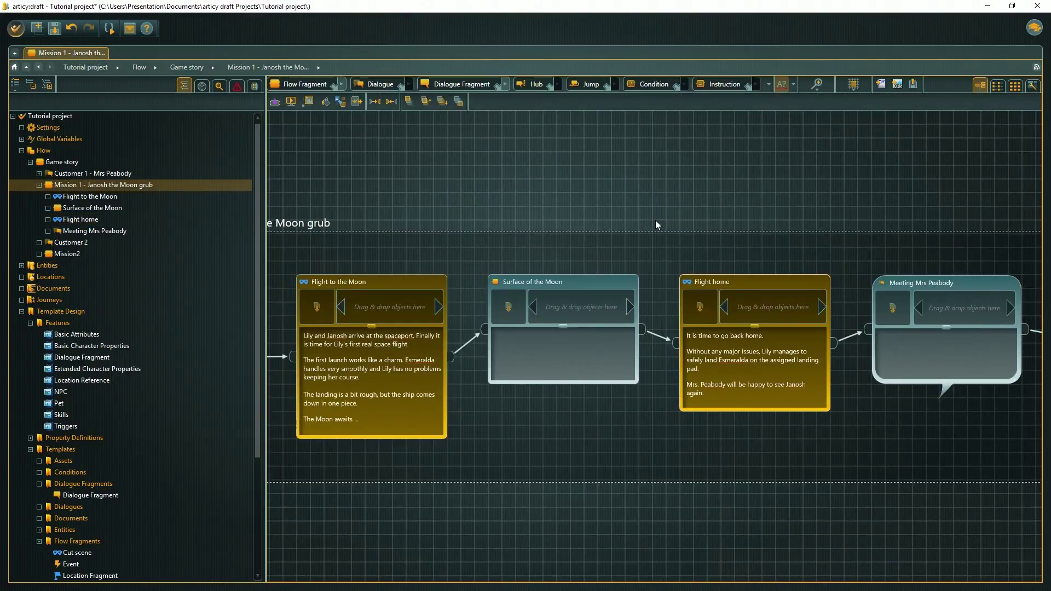
- Assign the Location Fragment template to Surface of the Moon and enter its inner flow
right_click(569, 281)
left_click(596, 386)
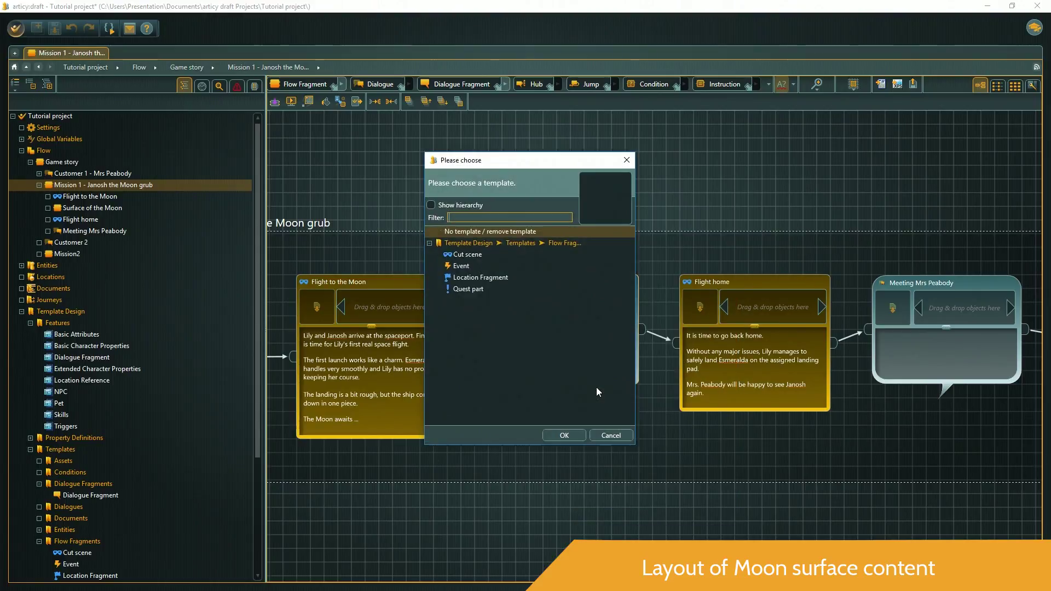
left_click(495, 278)
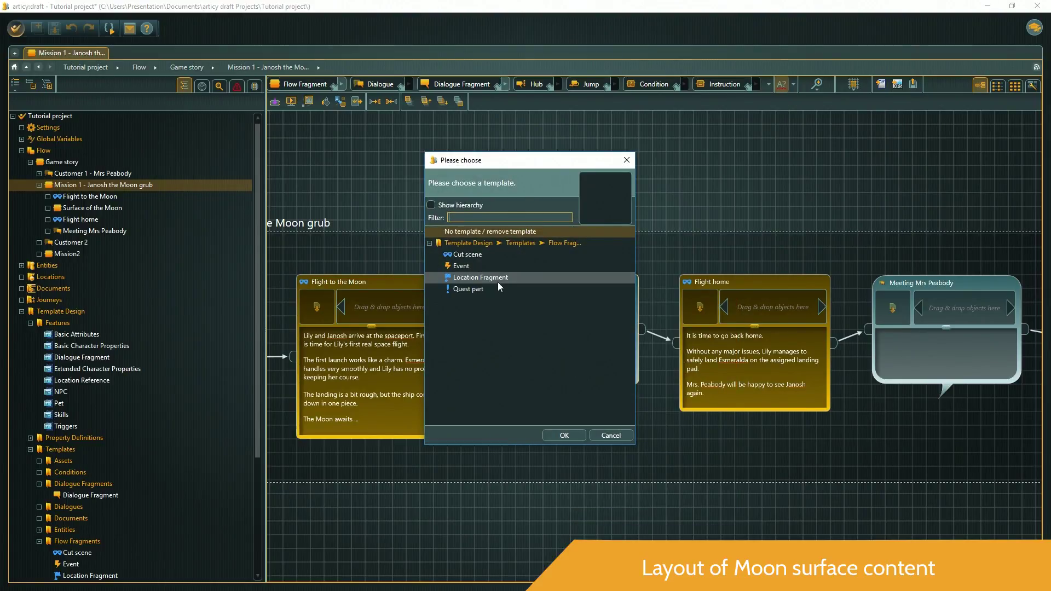
left_click(562, 435)
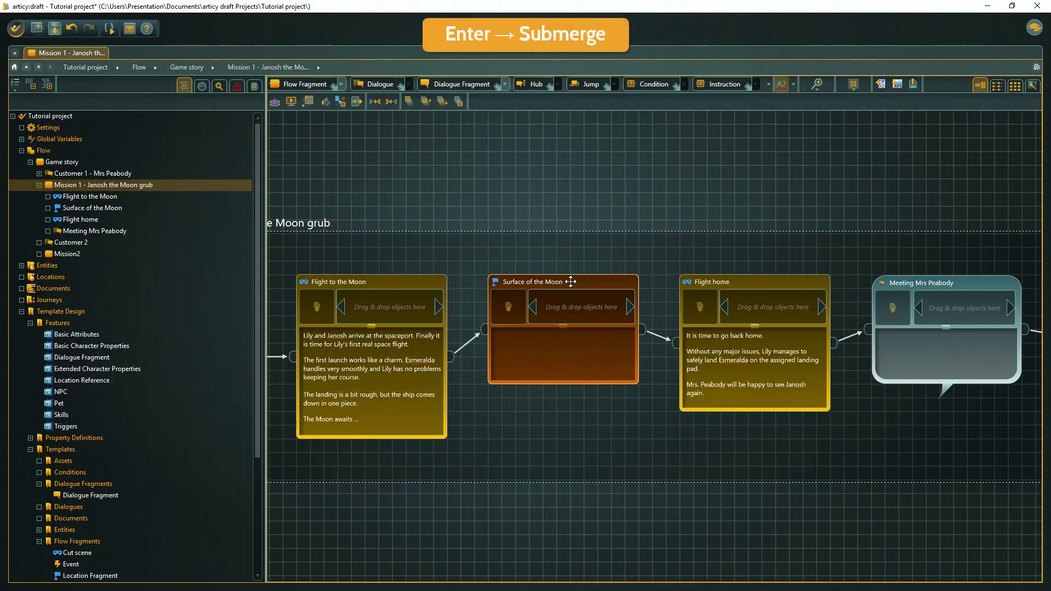
key("Return")
- Place an Event fragment in Surface of the Moon and title it Tasty Rocks
left_click(340, 84)
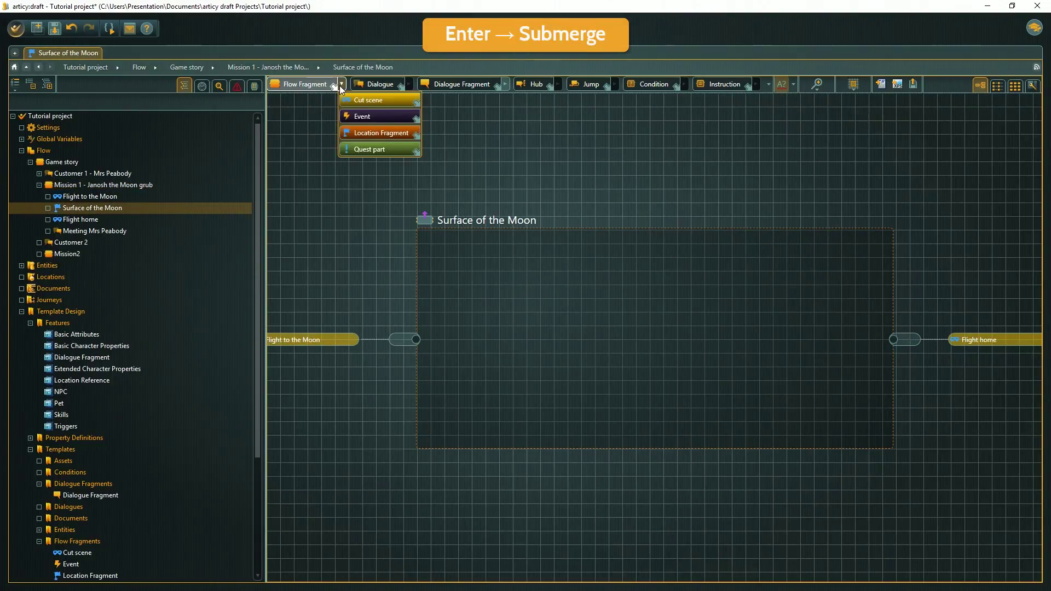
left_click_drag(361, 116, 492, 317)
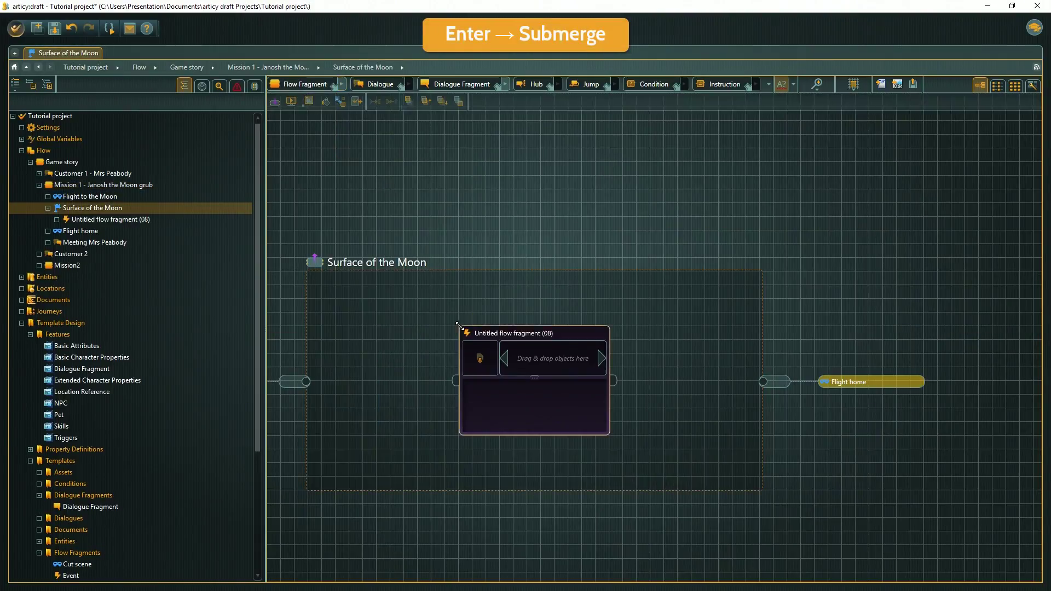
left_click(453, 383)
double_click(500, 334)
type("1")
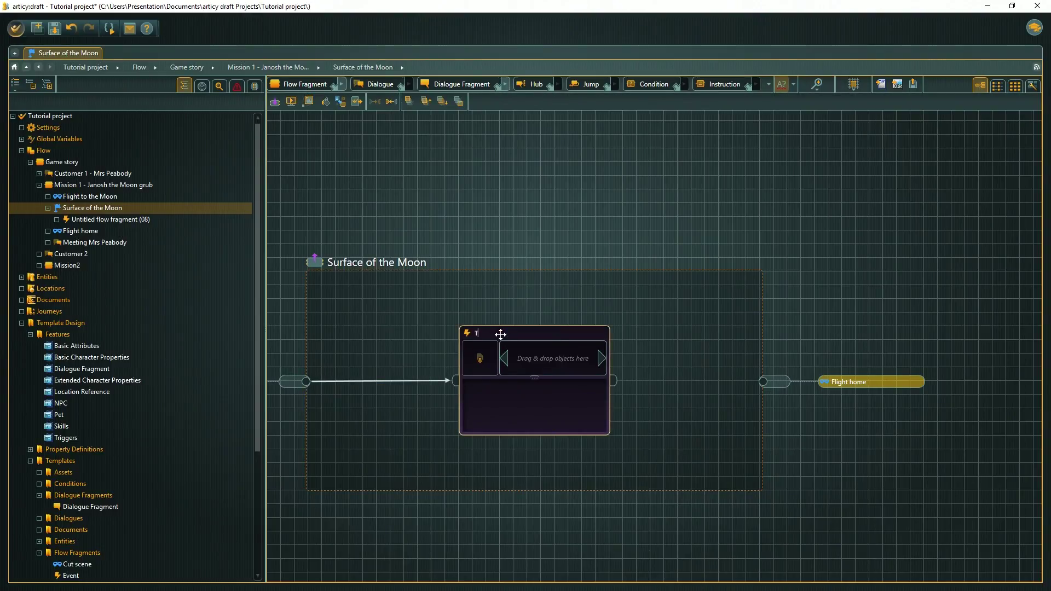
type("asty Rocks")
key("Return")
- Add a connected Cut scene fragment after Tasty Rocks titled The Crater
mouse_move(613, 379)
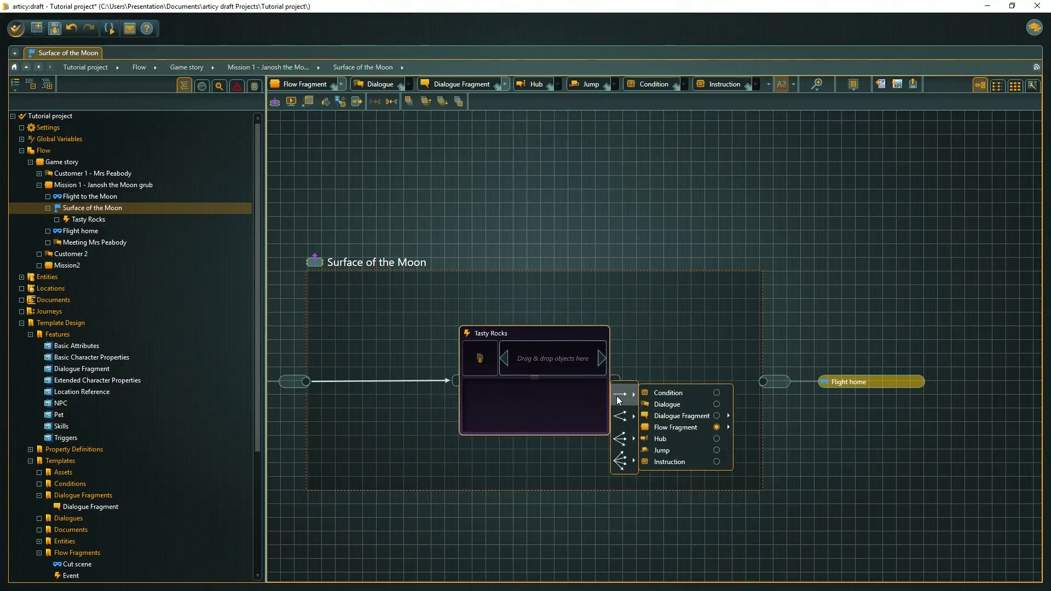
left_click(758, 429)
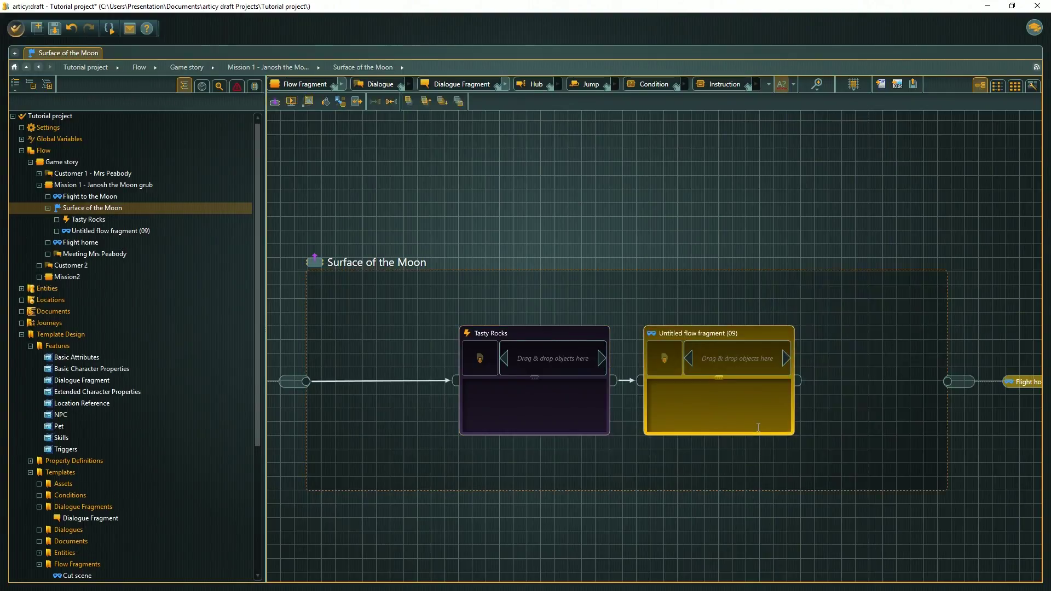
left_click(715, 335)
type("The Cra")
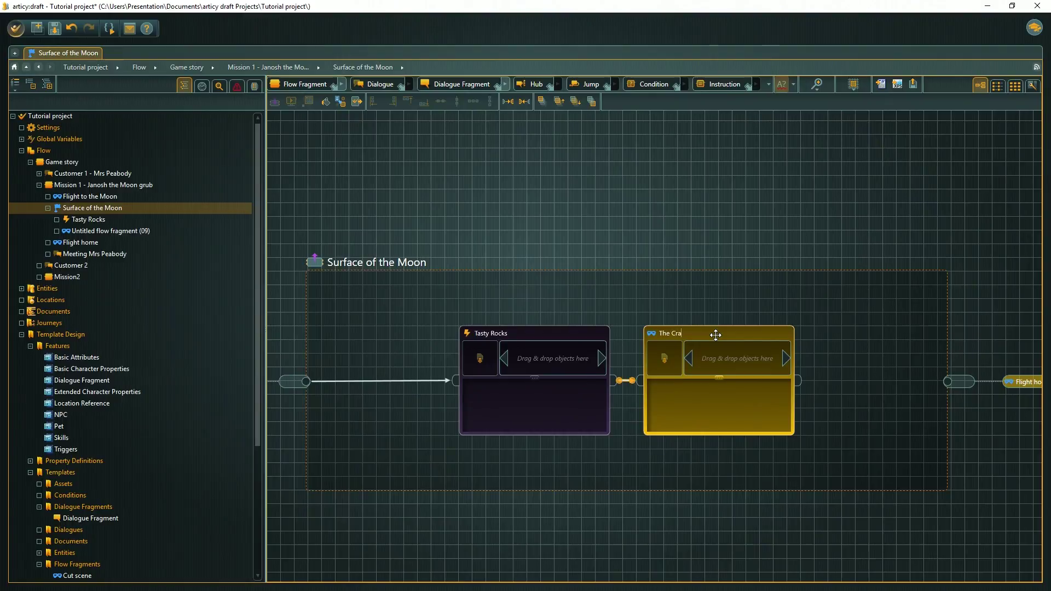
type("ter")
key("Return")
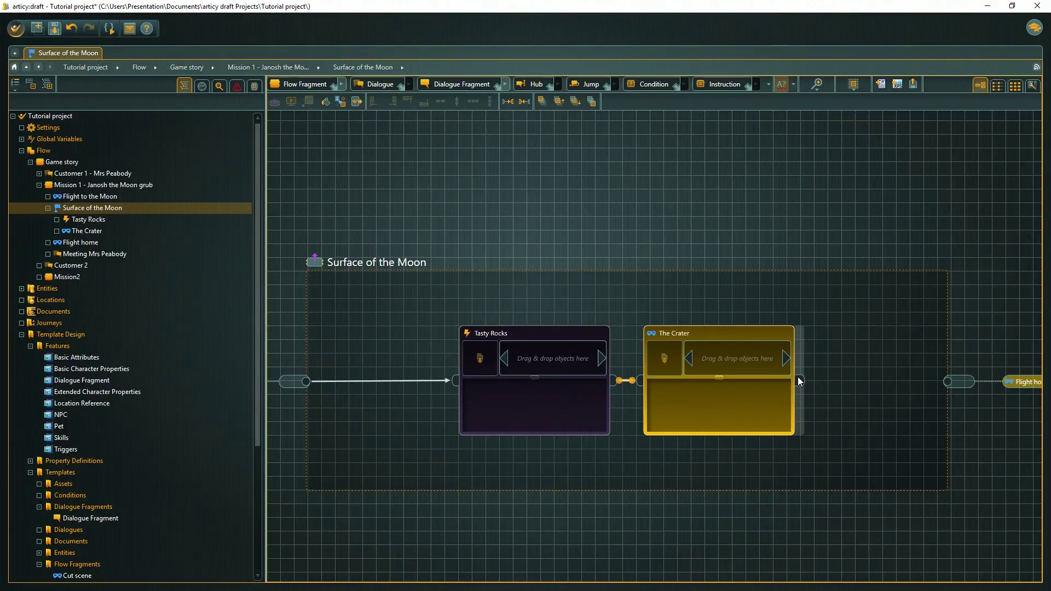
- Add a Quest part fragment titled Doing Business after The Crater and connect it to the exit
mouse_move(797, 377)
mouse_move(863, 428)
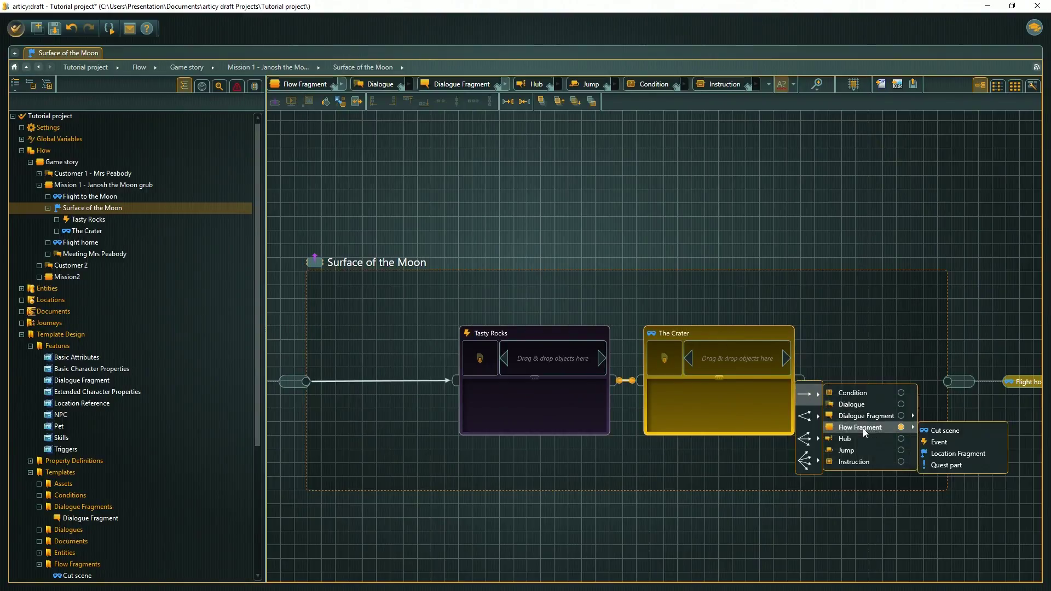
left_click(945, 466)
left_click(888, 335)
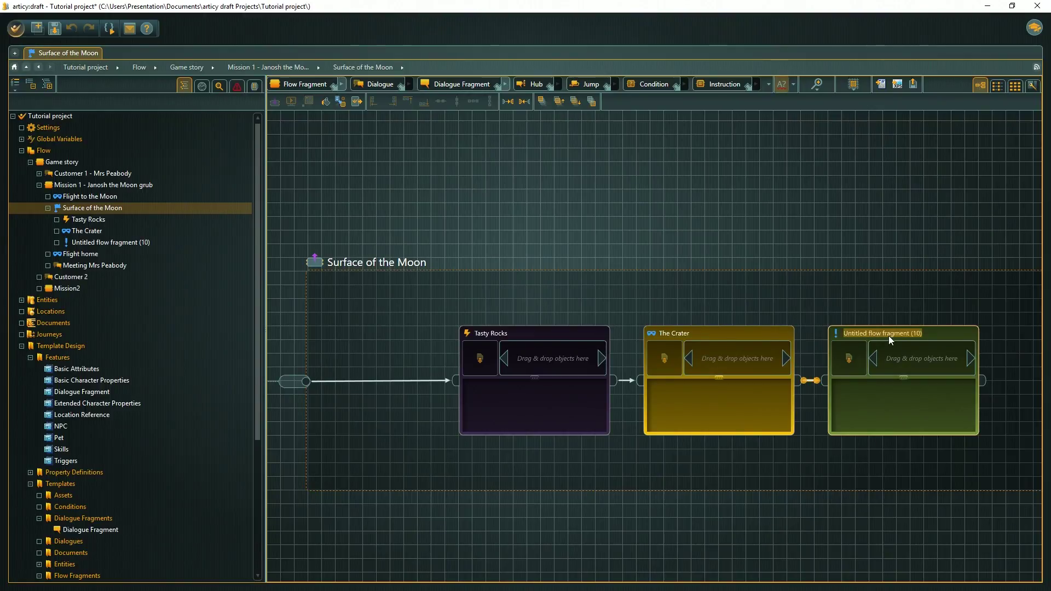
type("Doing Business")
key("Return")
scroll(809, 297, "right", 3)
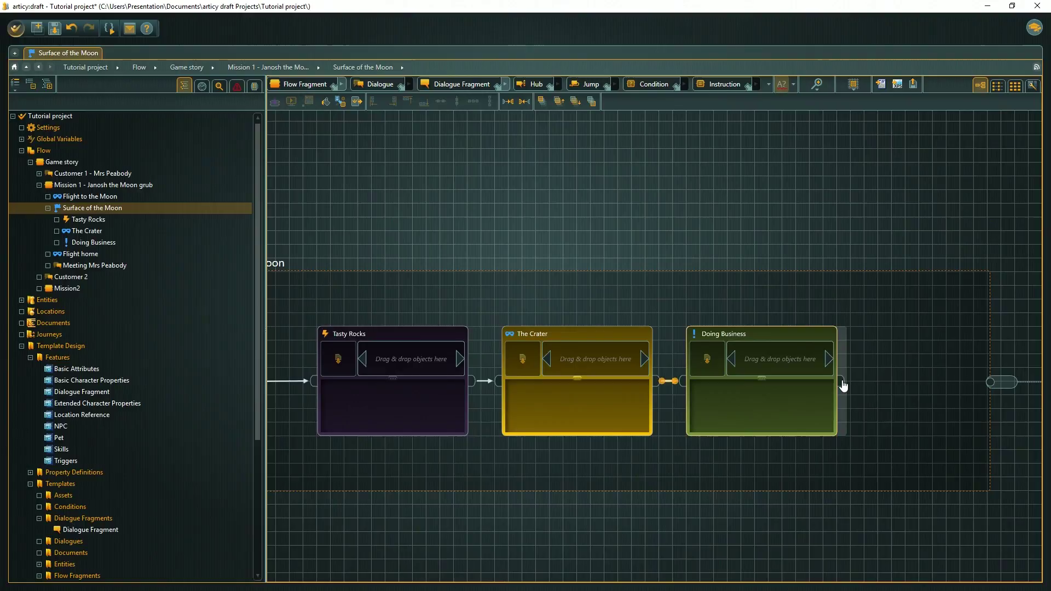
left_click_drag(842, 381, 989, 382)
- Paste description text into The Crater and Doing Business, then select Tasty Rocks
left_click(580, 391)
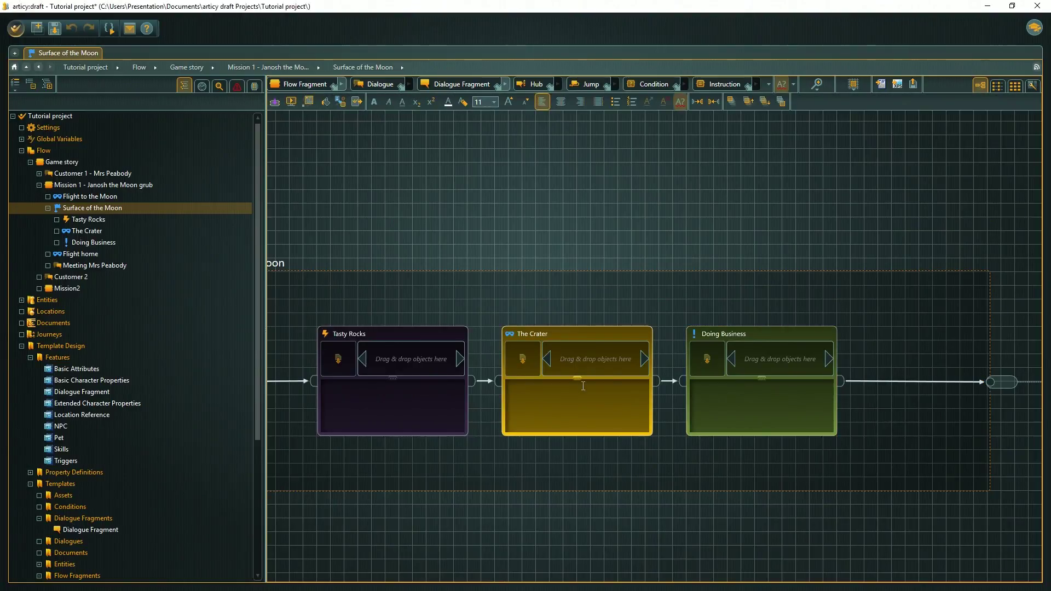
type("Lily approaches a gigantic crater. It is a incredible sight and Lily snaps a couple of pictures with her camera.")
key("alt+Tab")
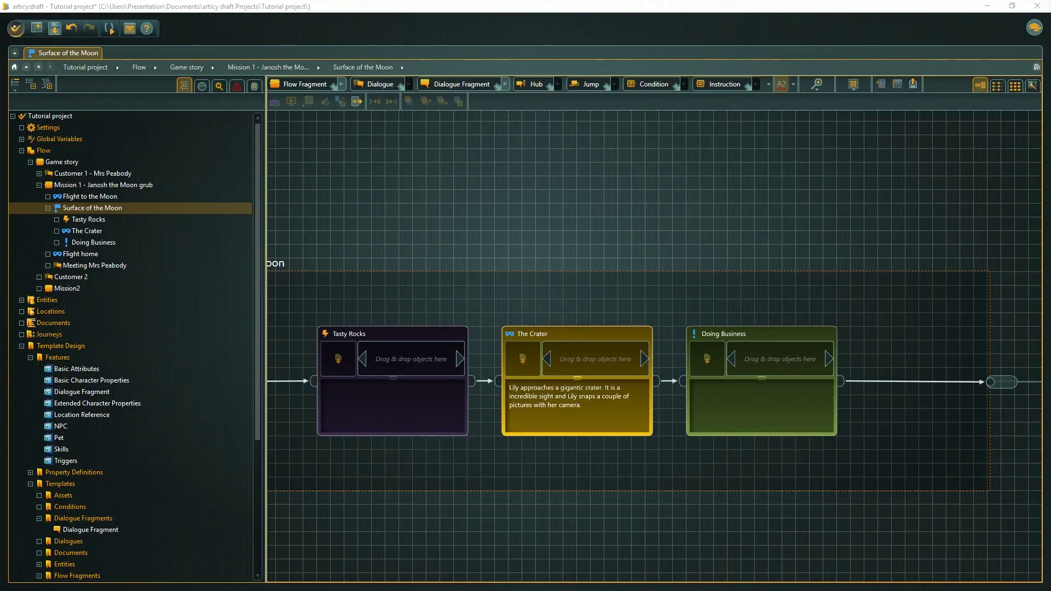
left_click(734, 395)
type("Finally you found a place that seems suitable to Janosh.  You tactfully turn around, while he is doing his business.")
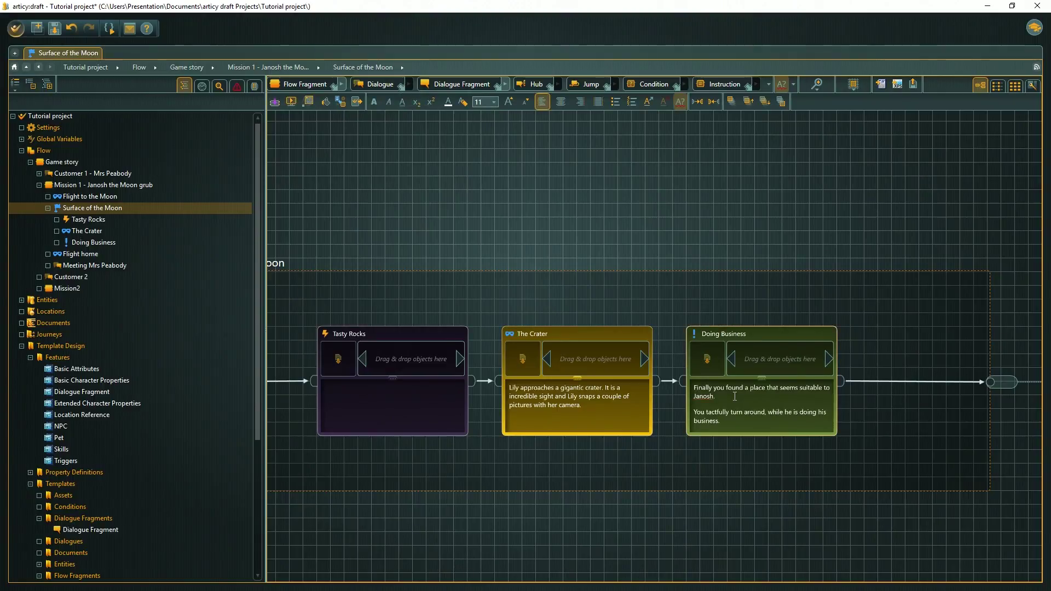
left_click(431, 331)
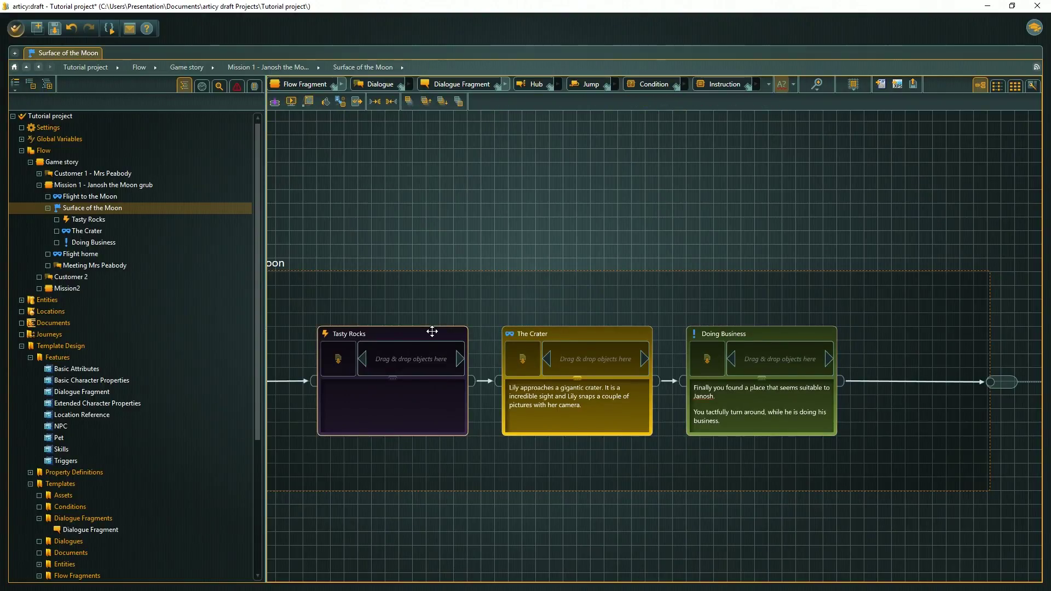
- Submerge into the Tasty Rocks event node to show its empty inner flow
double_click(432, 331)
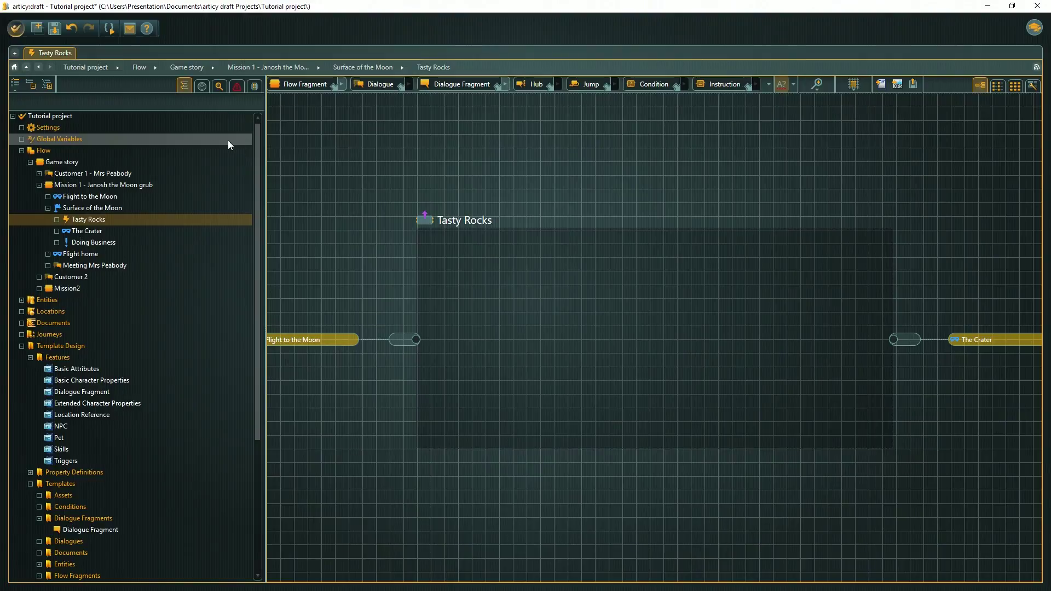
- Under Global Variables, create the GameState variable set and add its first Boolean variable
left_click(82, 139)
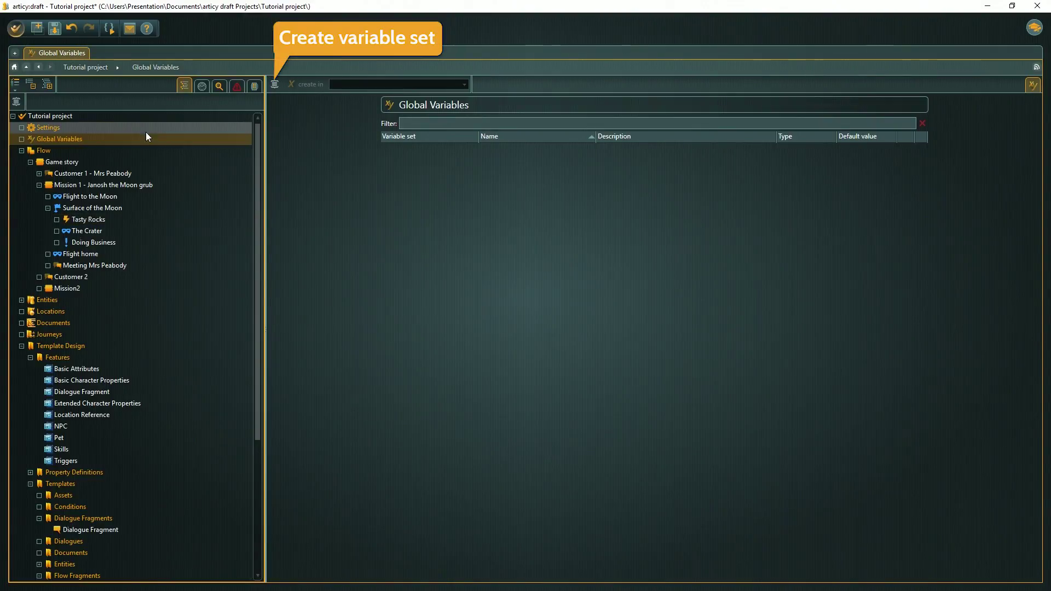
left_click(274, 86)
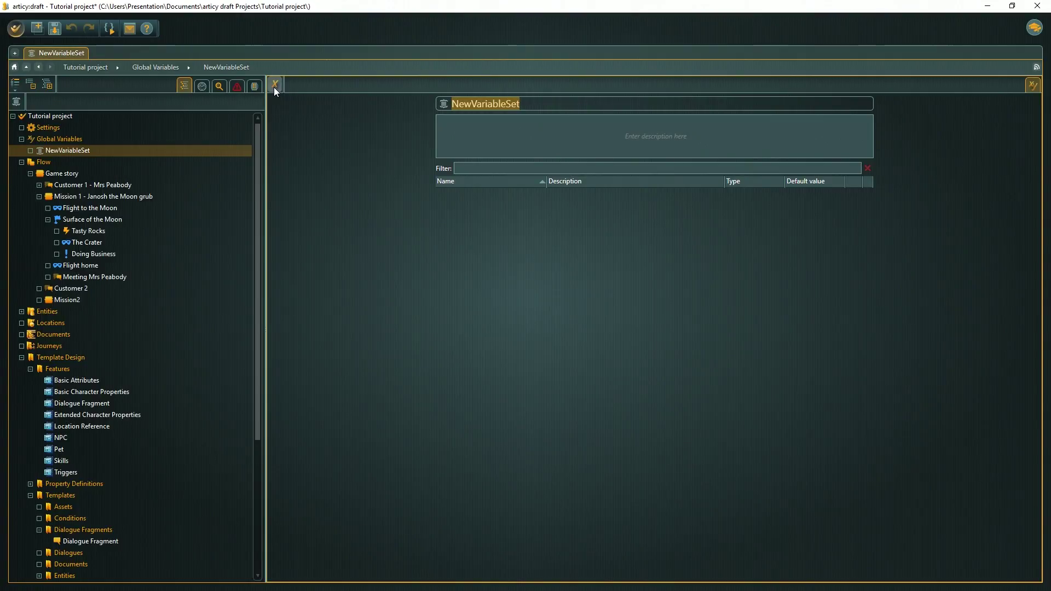
type("GameState")
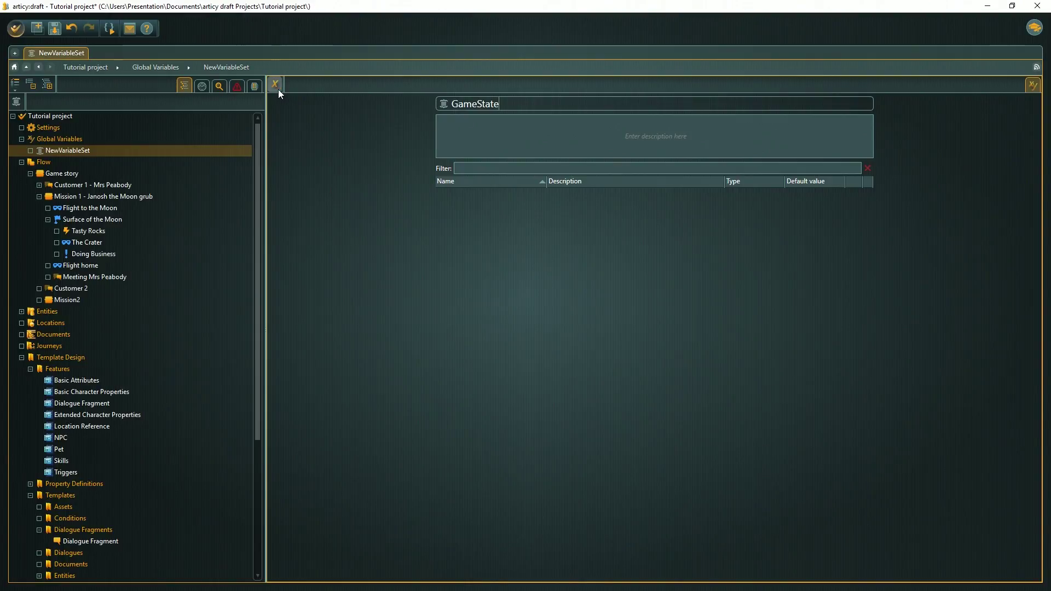
left_click(278, 90)
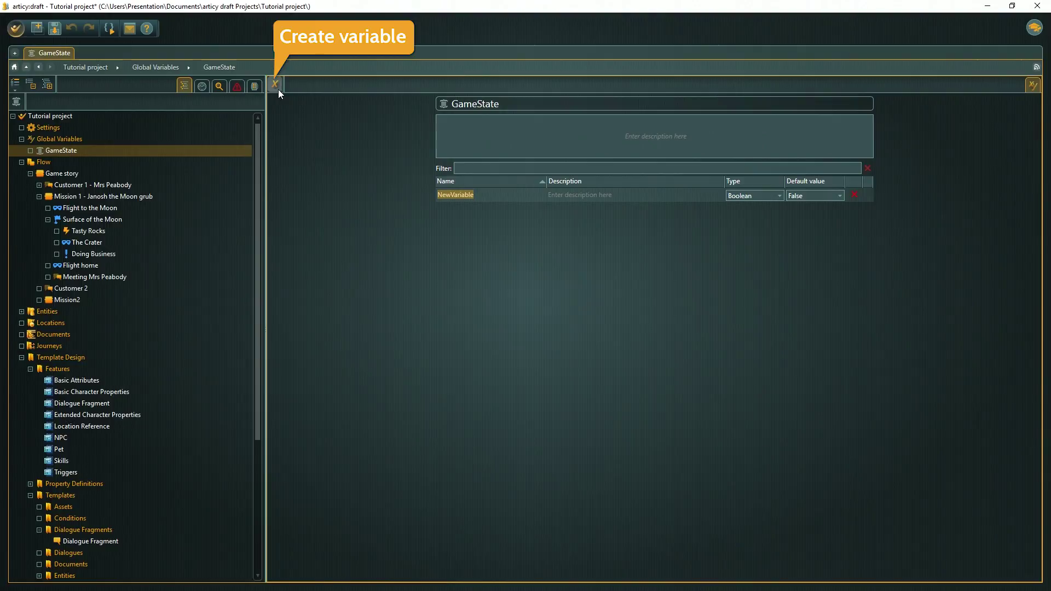
- Name the variable credits, describe it as "Lily's wealth", and make it an Integer
type("credits")
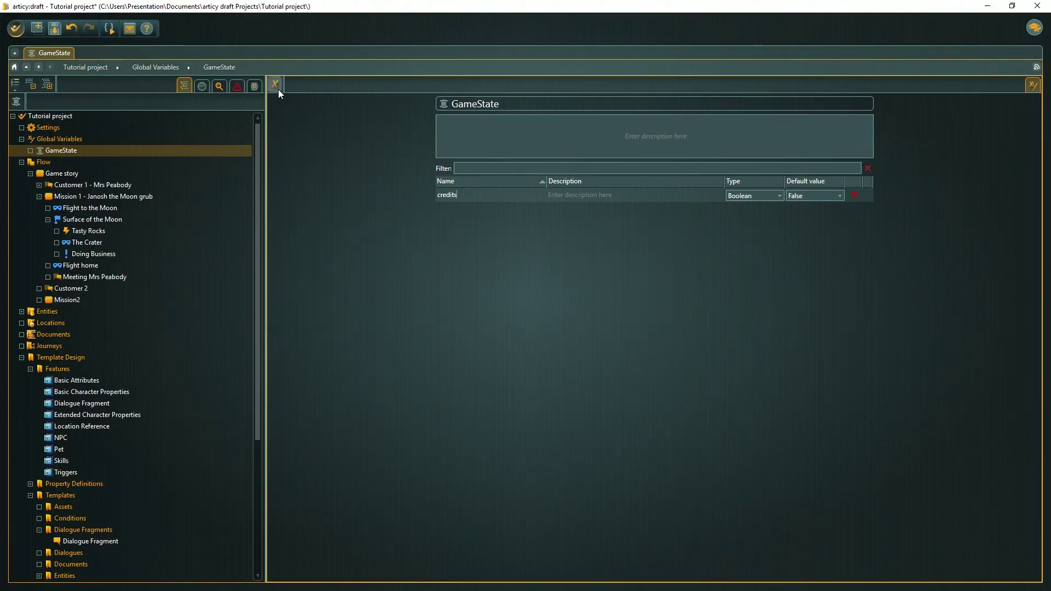
left_click(565, 195)
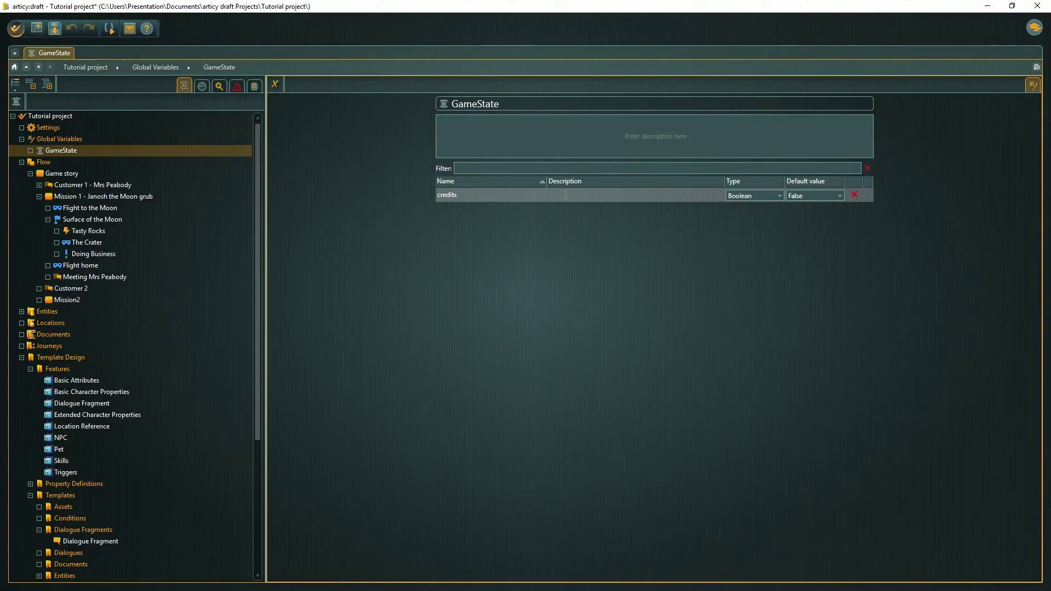
type("Lily's wealth")
left_click(768, 195)
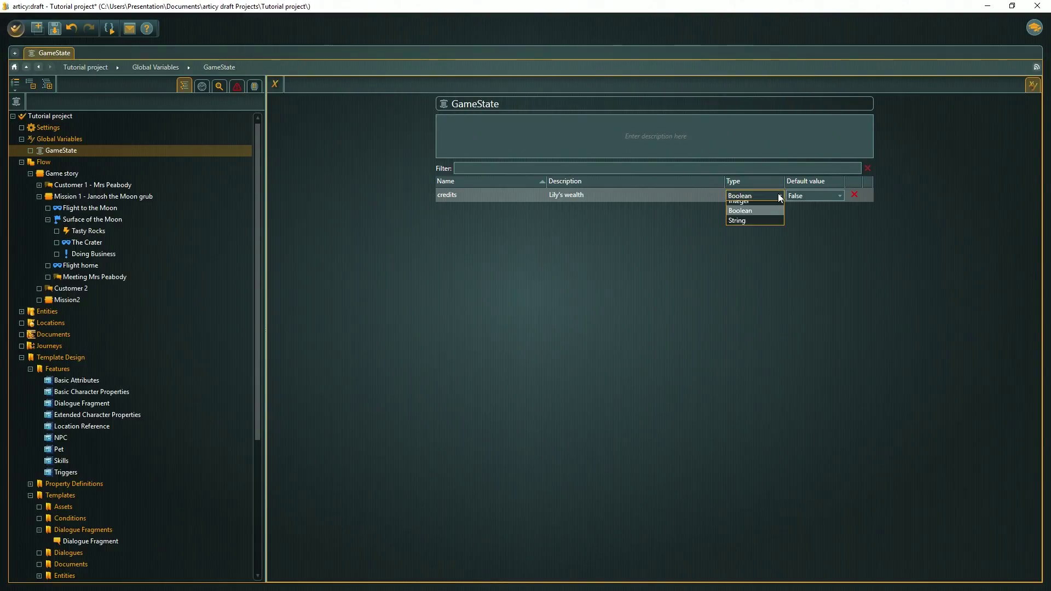
left_click(768, 207)
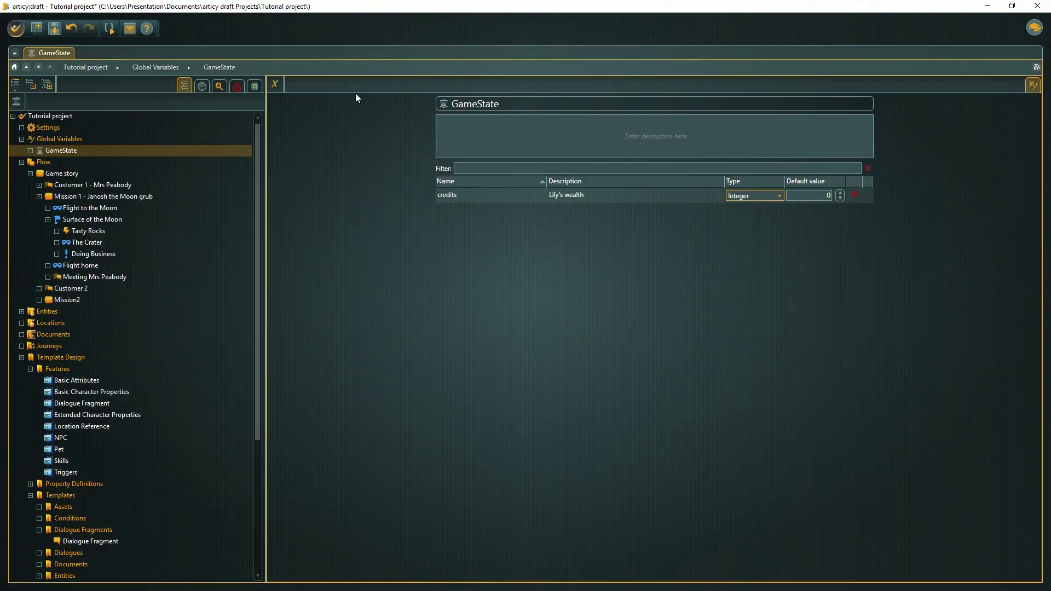
- Add mission1Tracker ("Quest tracker for mission 1") and tastyRocksTracker ("Tracker for Tasty Rocks event") to GameState
left_click(275, 84)
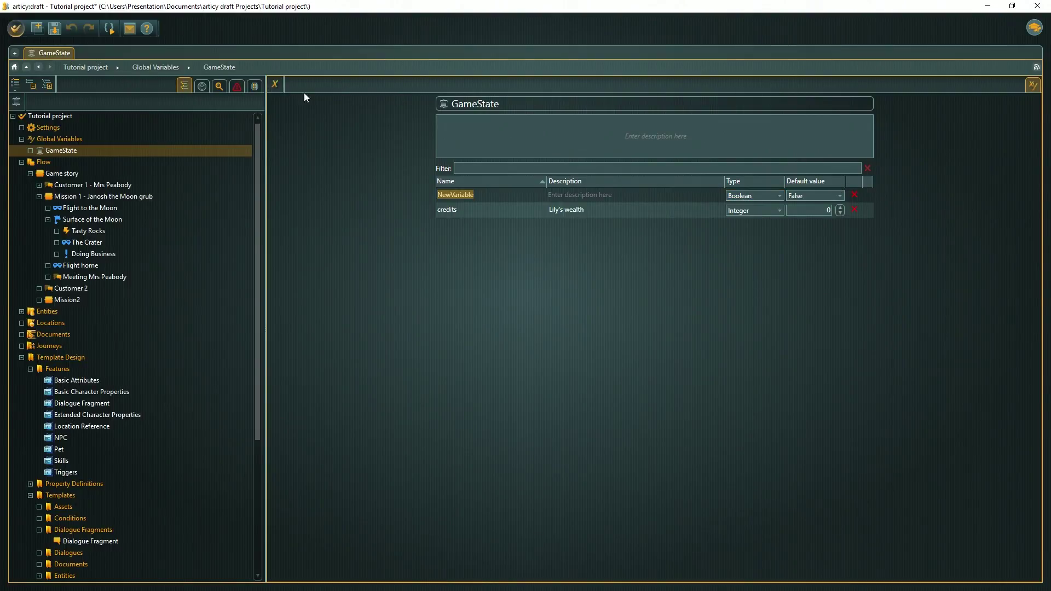
type("mission1Tracker")
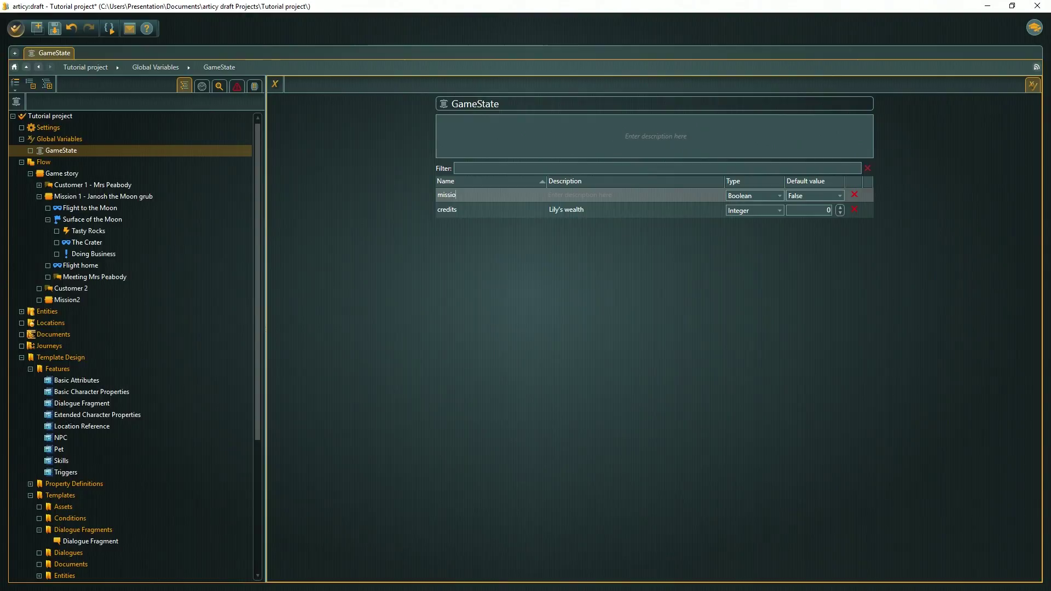
left_click(560, 190)
type("Quest tracker for mission 1")
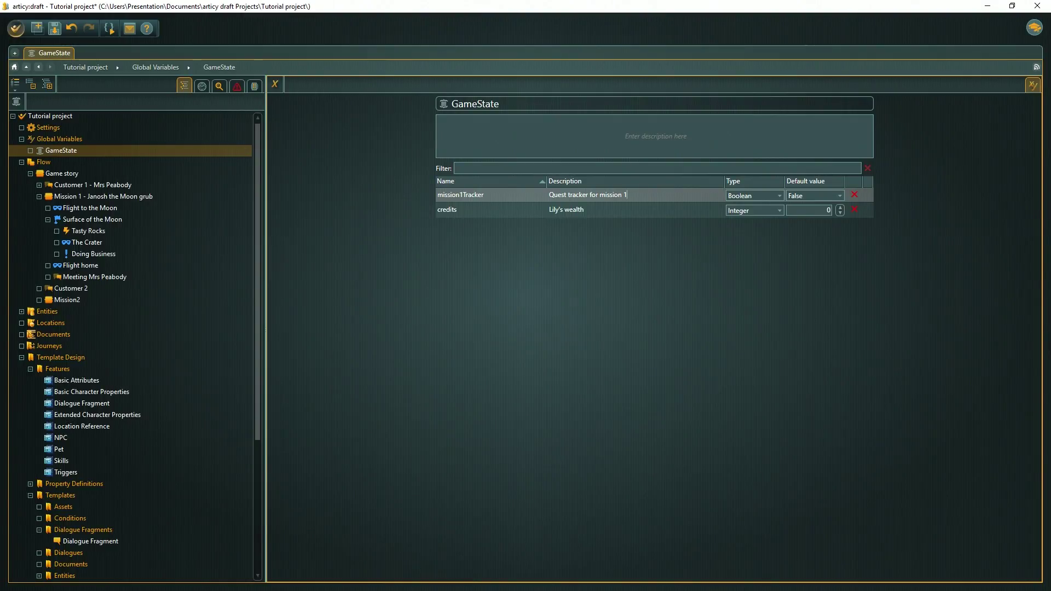
left_click(275, 84)
type("ta")
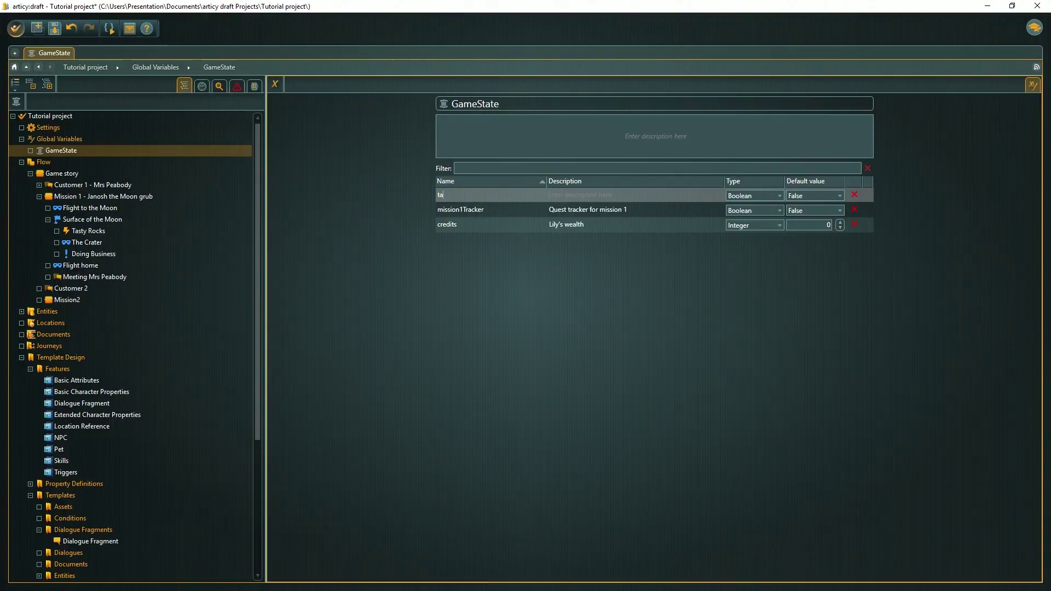
type("styRocksTracker")
left_click(566, 193)
type("T")
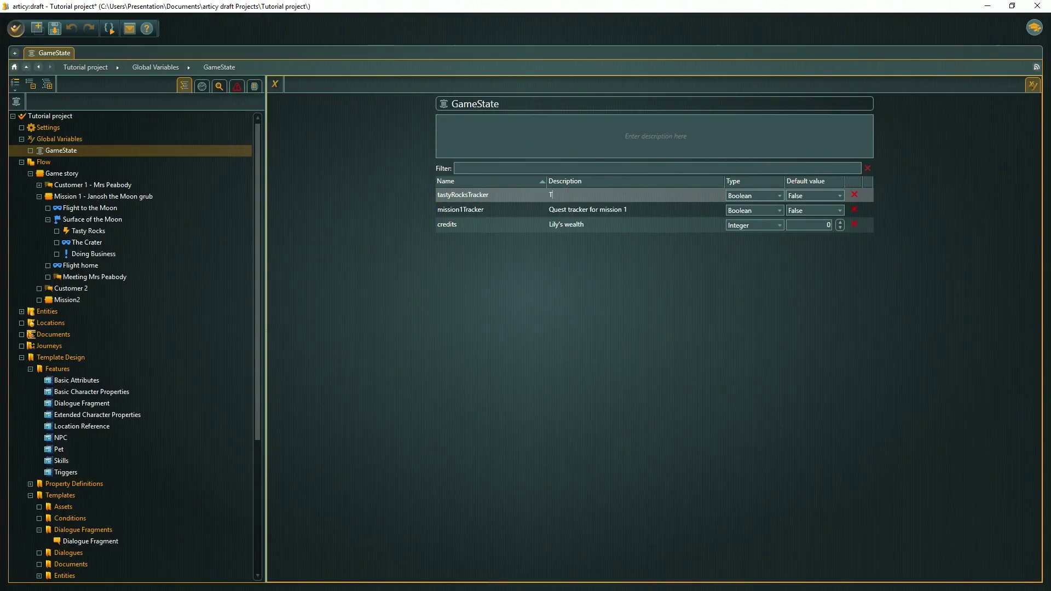
type("racker for Tasty Rocks event")
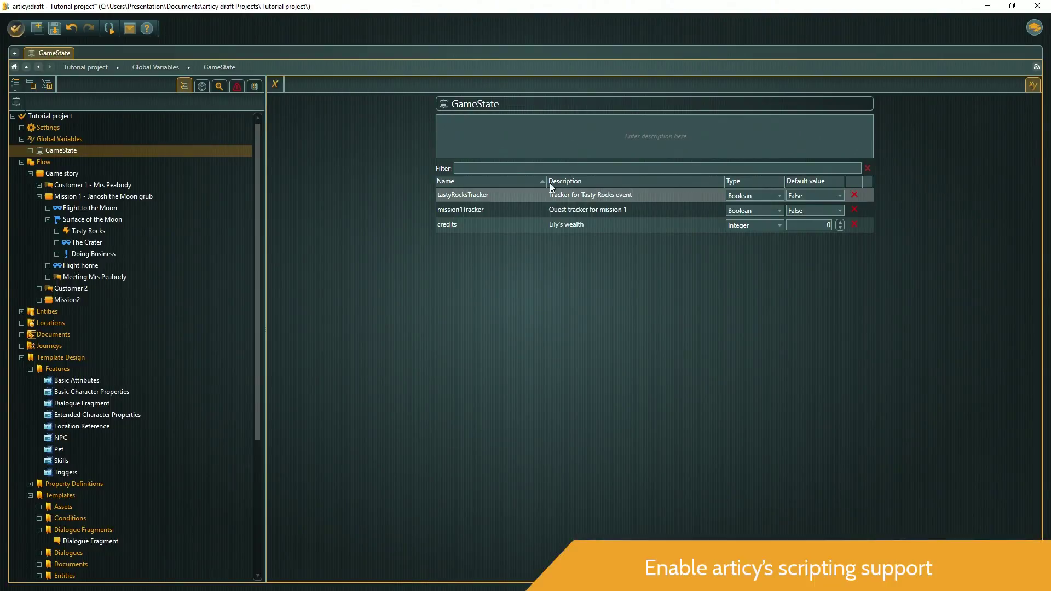
- Commit the tastyRocksTracker description and check scripting support in the project's Flow settings
key("Return")
left_click(43, 127)
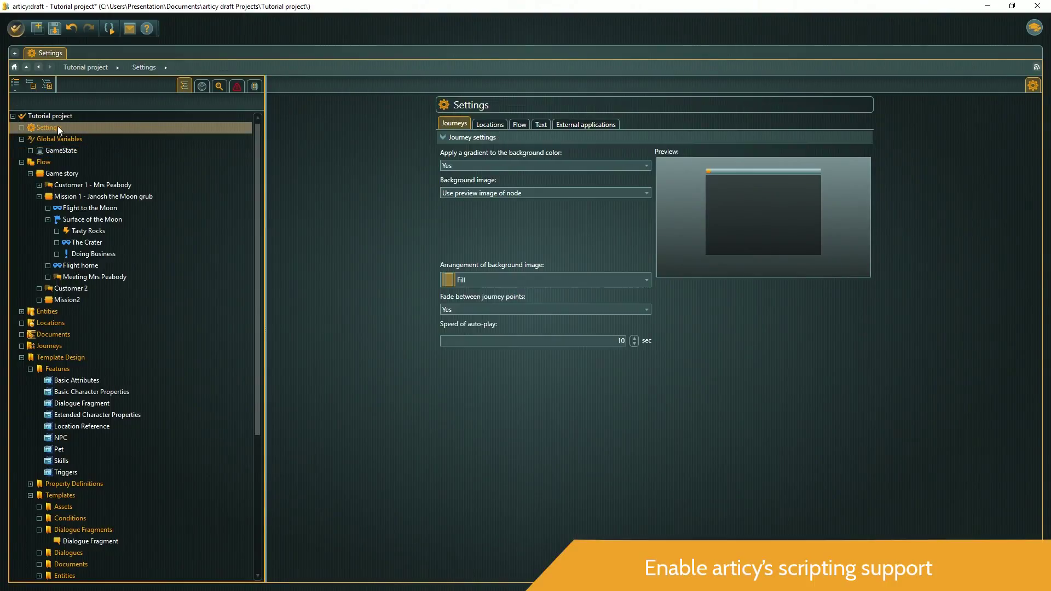
left_click(514, 124)
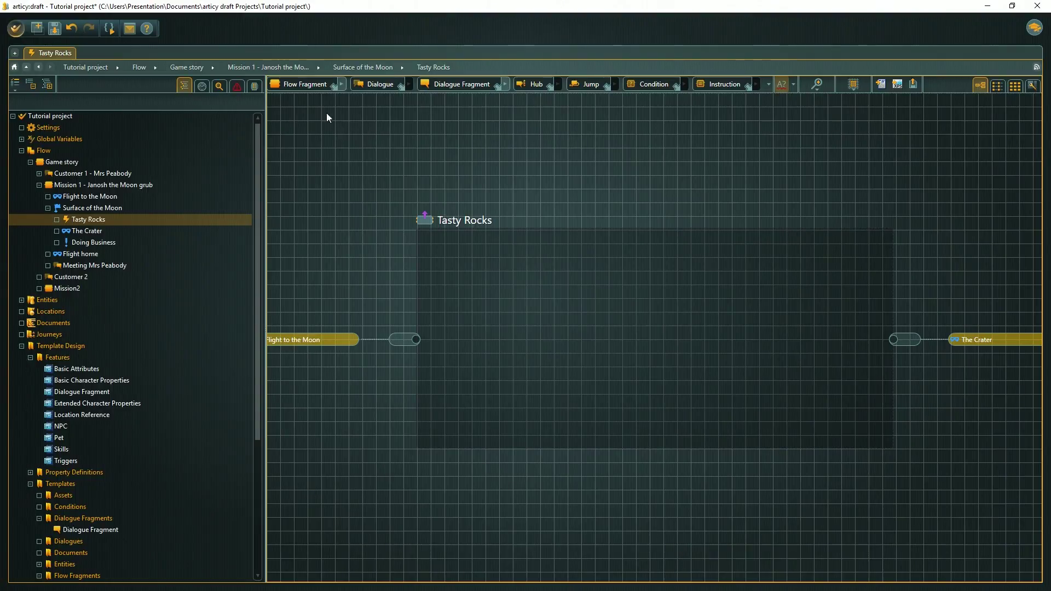
- Add an intro fragment titled Tasty Rocks from the entry, with the moon-boulders text
left_click_drag(295, 83, 470, 329)
left_click(399, 377)
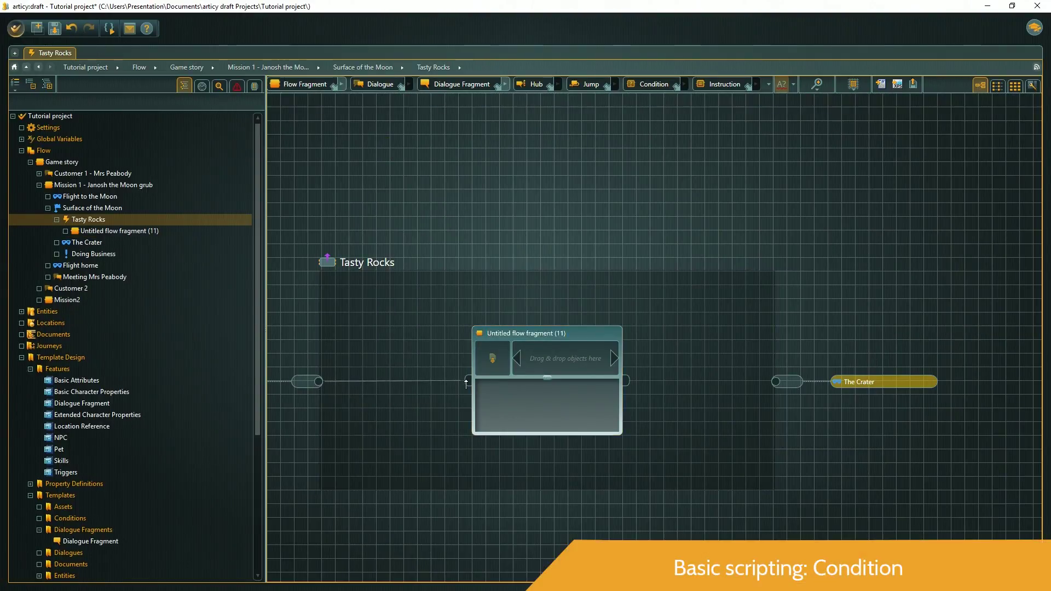
double_click(503, 333)
type("Tasty Rocks")
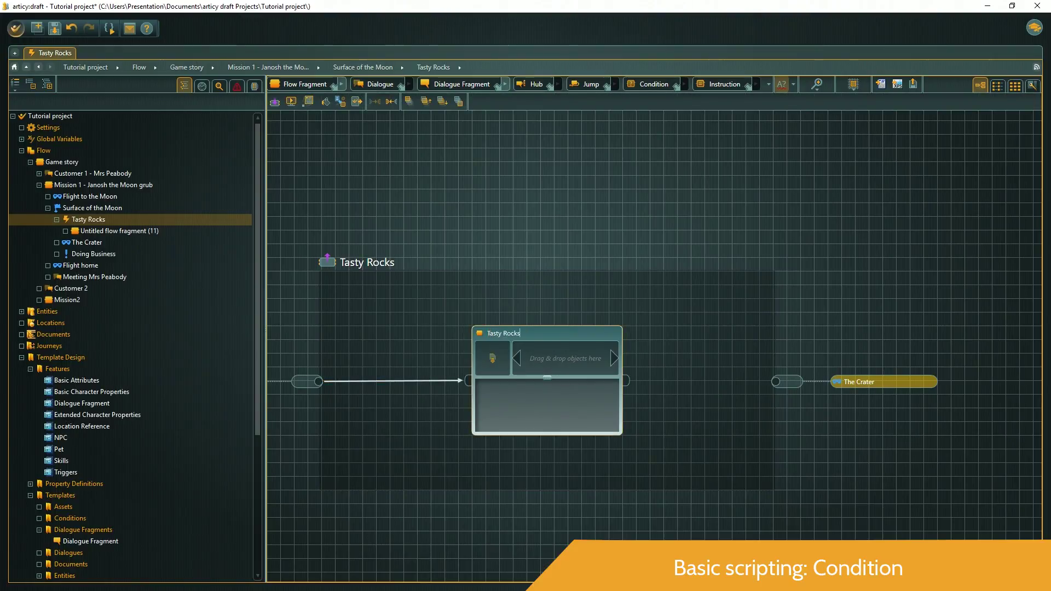
key("Return")
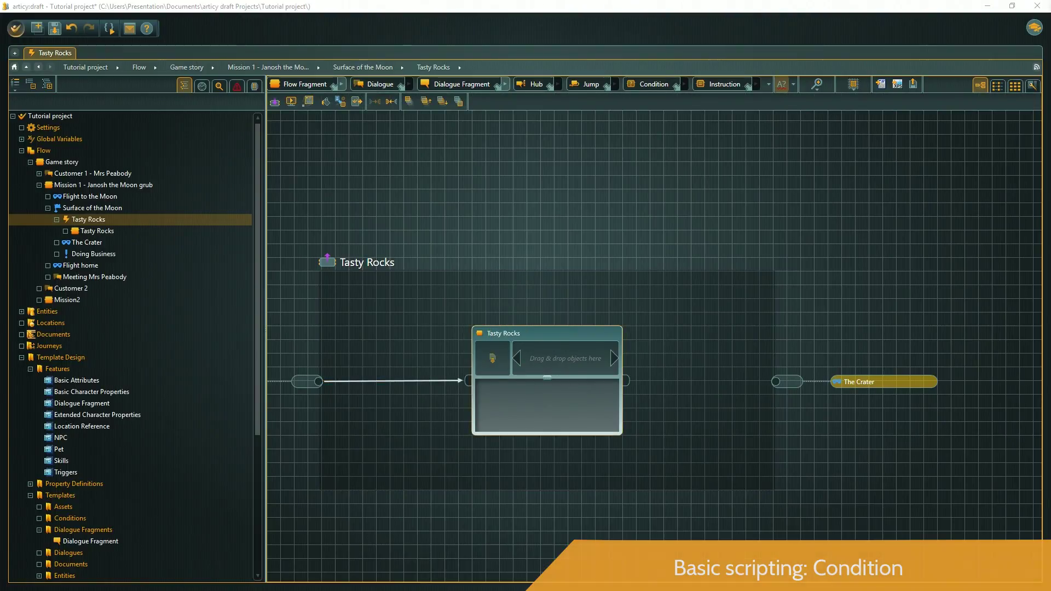
double_click(546, 395)
type("You come across a spot littered with countless moon boulders.")
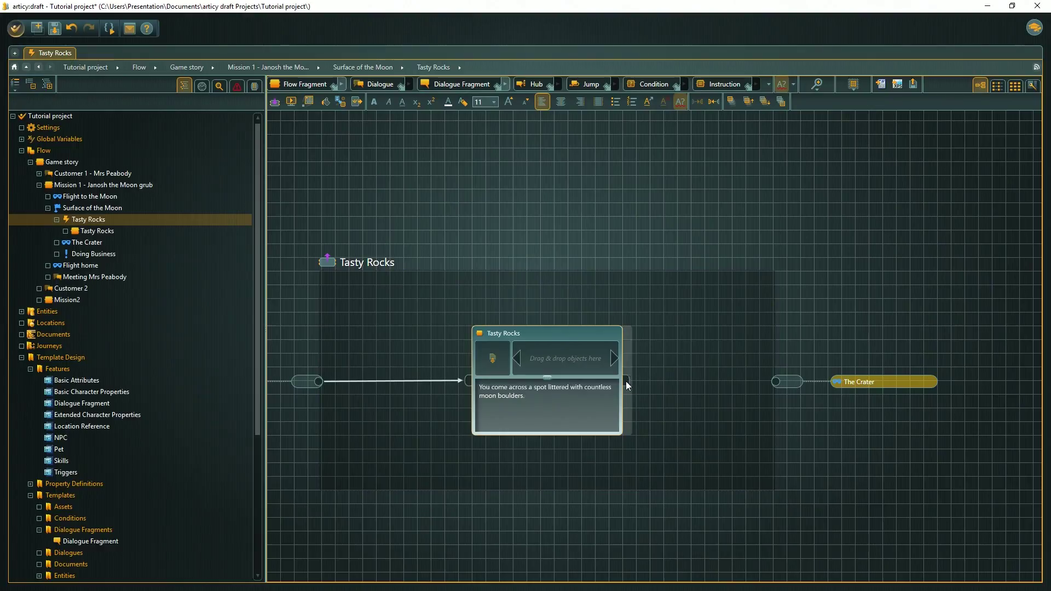
- Branch two fragments from the intro; title the upper 'Tasty Rocks - 1st visit' and paste its text
left_click(626, 381)
mouse_move(632, 416)
left_click(670, 449)
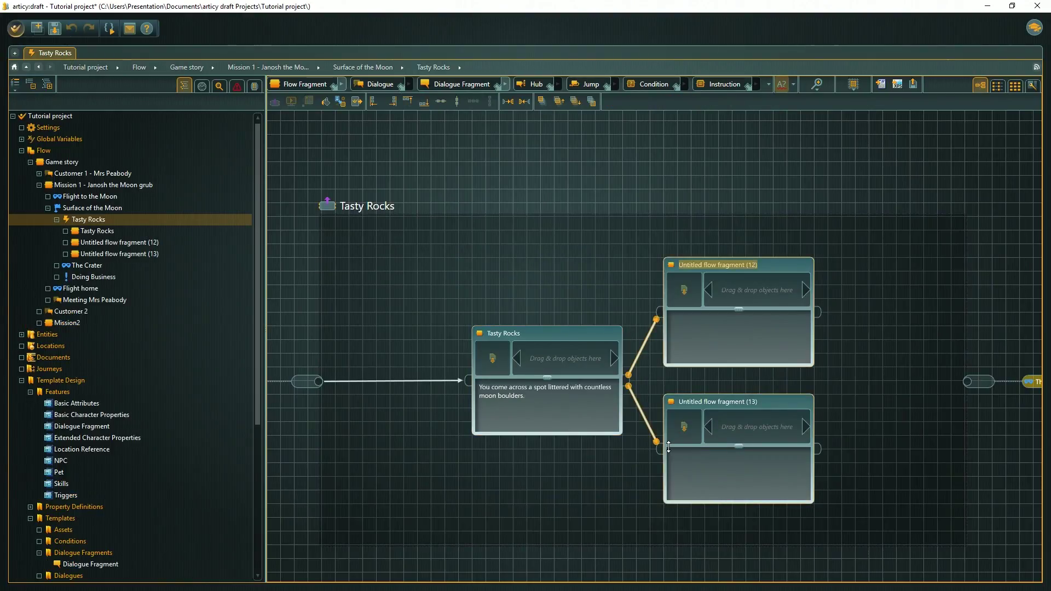
type("Tasty Rocks - 1st visit")
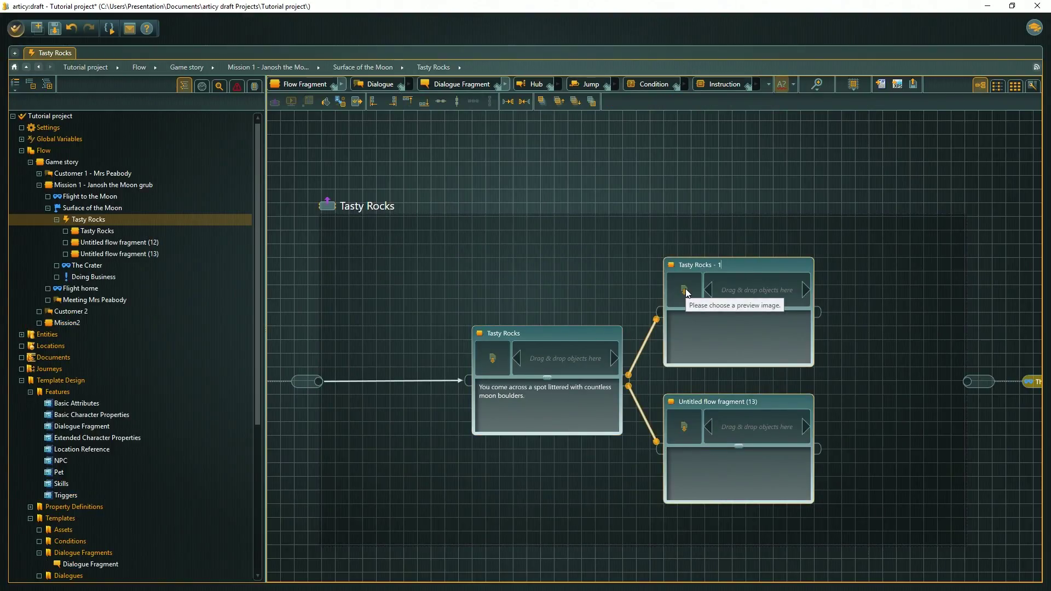
key("Return")
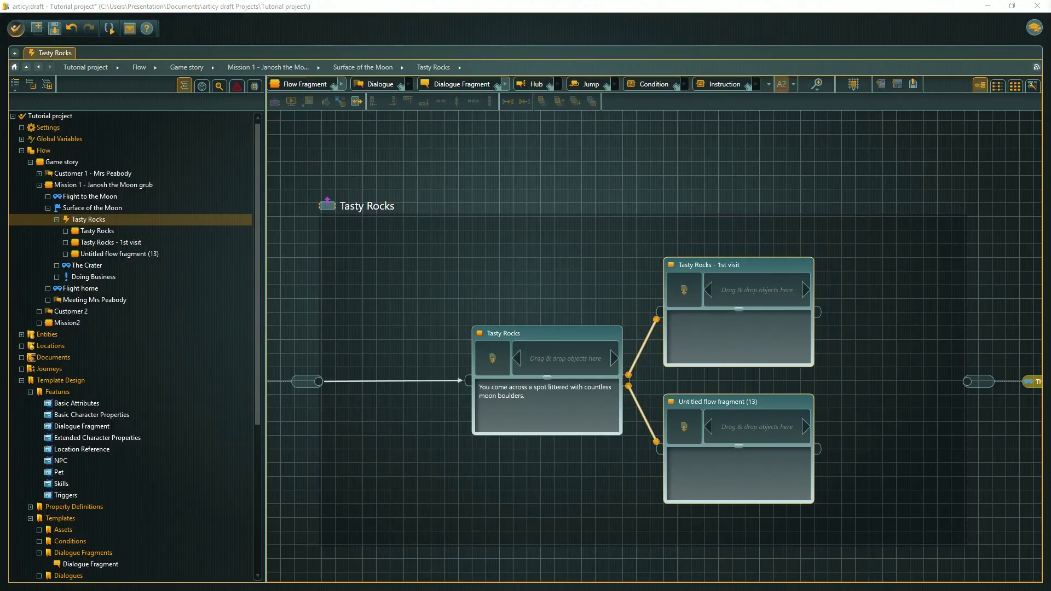
double_click(774, 326)
type("Janosh makes a funny sound and begins to happily munch on the rocky moon treats. He must have been really hungry.")
- Title the lower branch 'Tasty Rocks - consecutive visit' and connect both branches to the exit
double_click(748, 403)
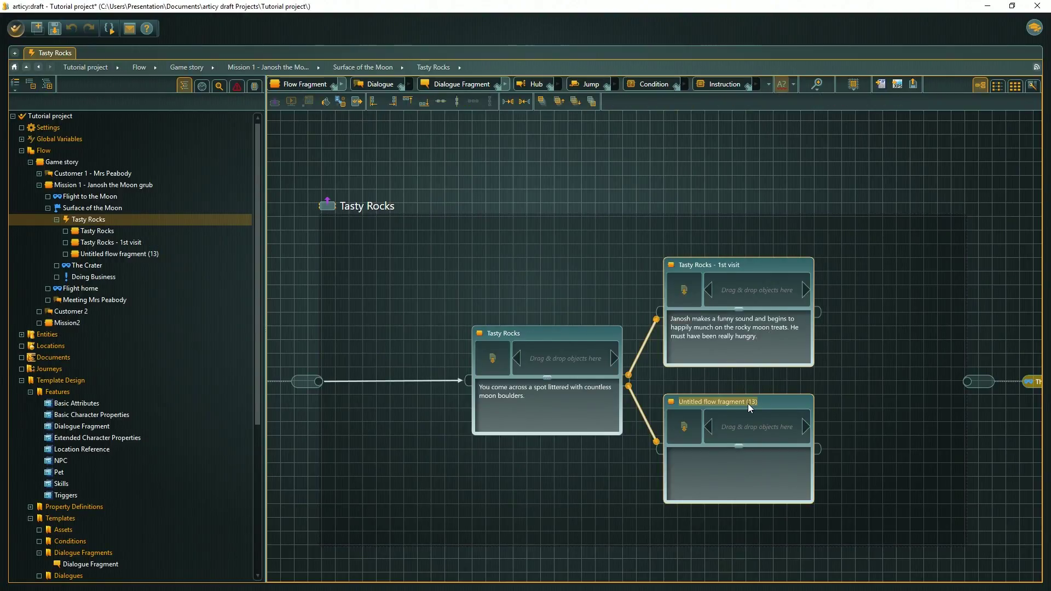
type("Tasty Rocks - consecutive")
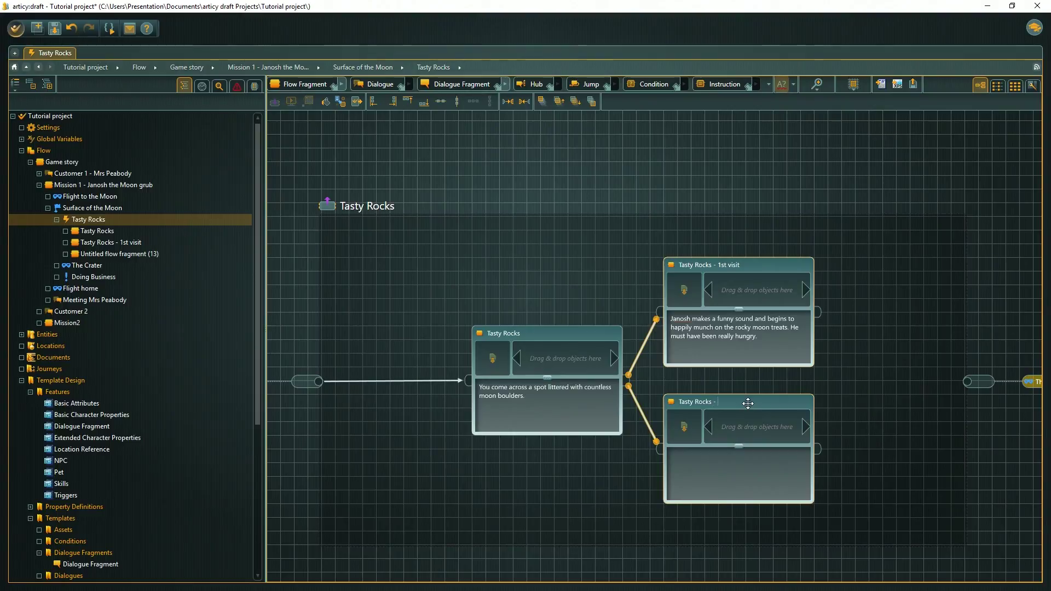
type(" visit")
key("Return")
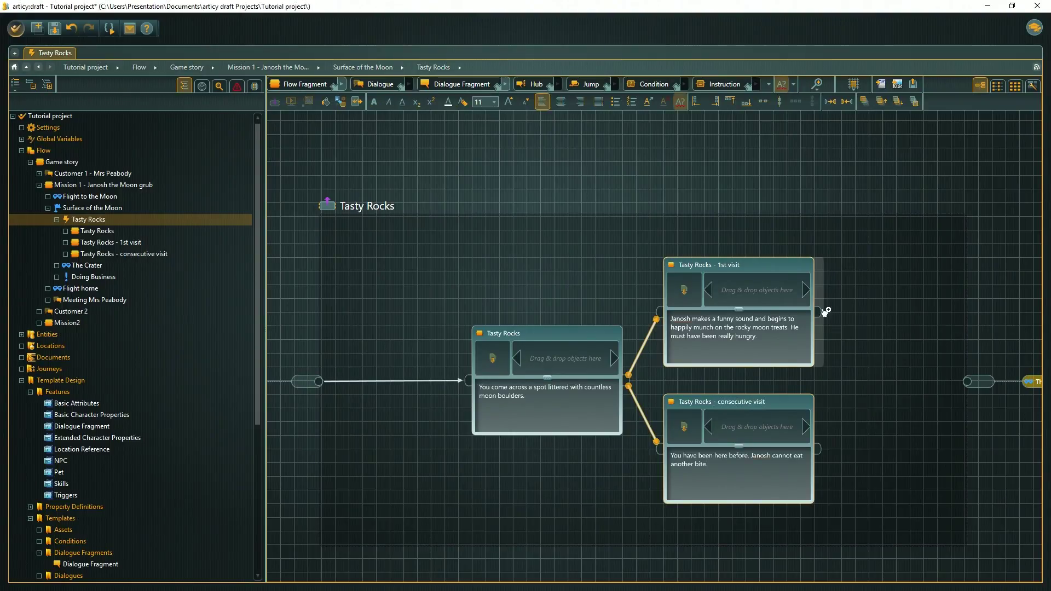
left_click_drag(818, 312, 966, 382)
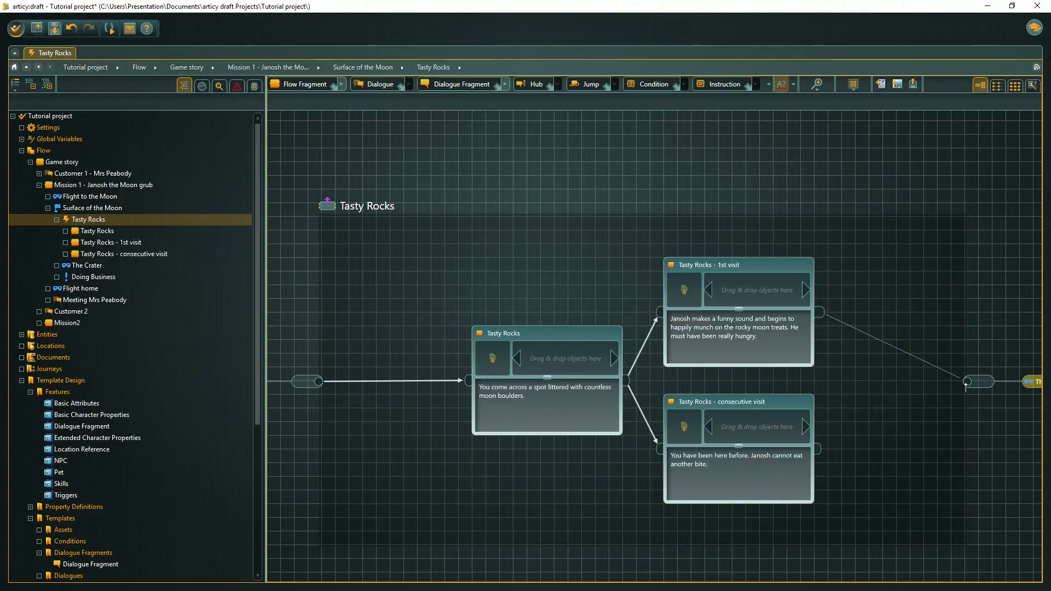
left_click_drag(820, 448, 961, 385)
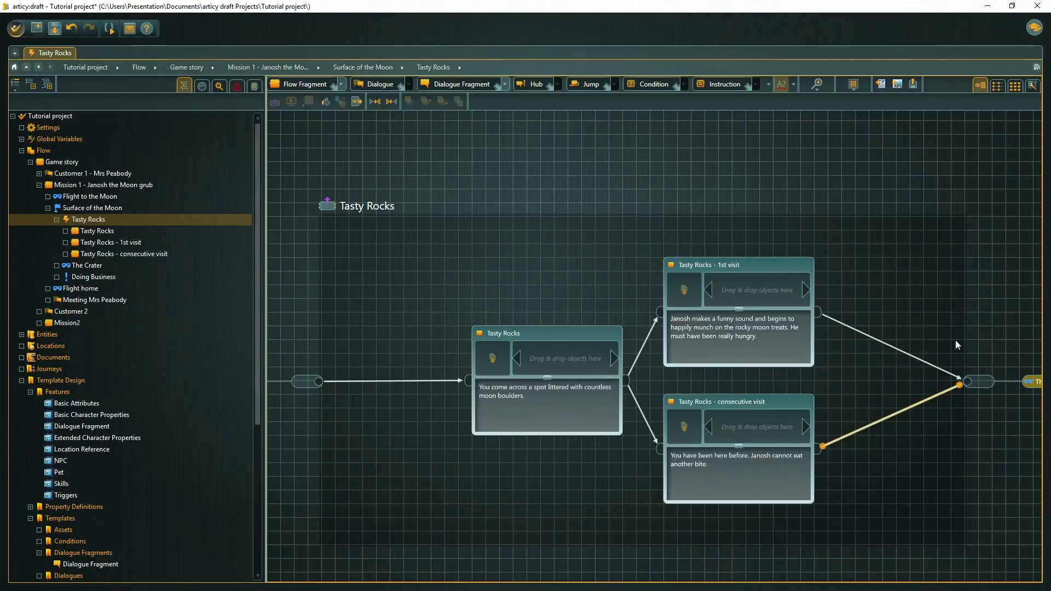
- Give the 1st visit input pin the condition GameState.tastyRocksTracker == false
double_click(660, 311)
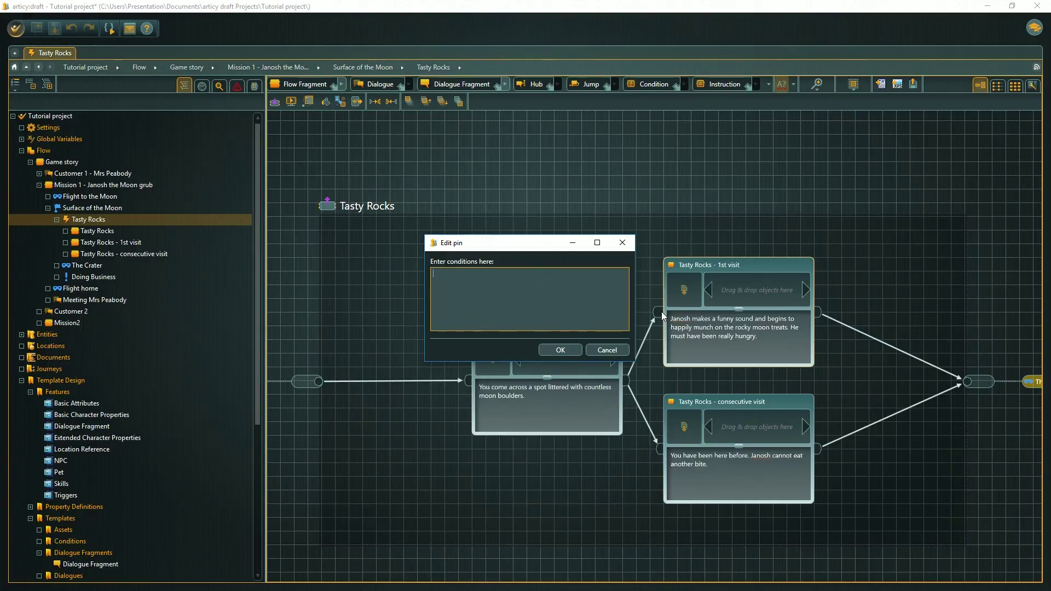
type("GameState.")
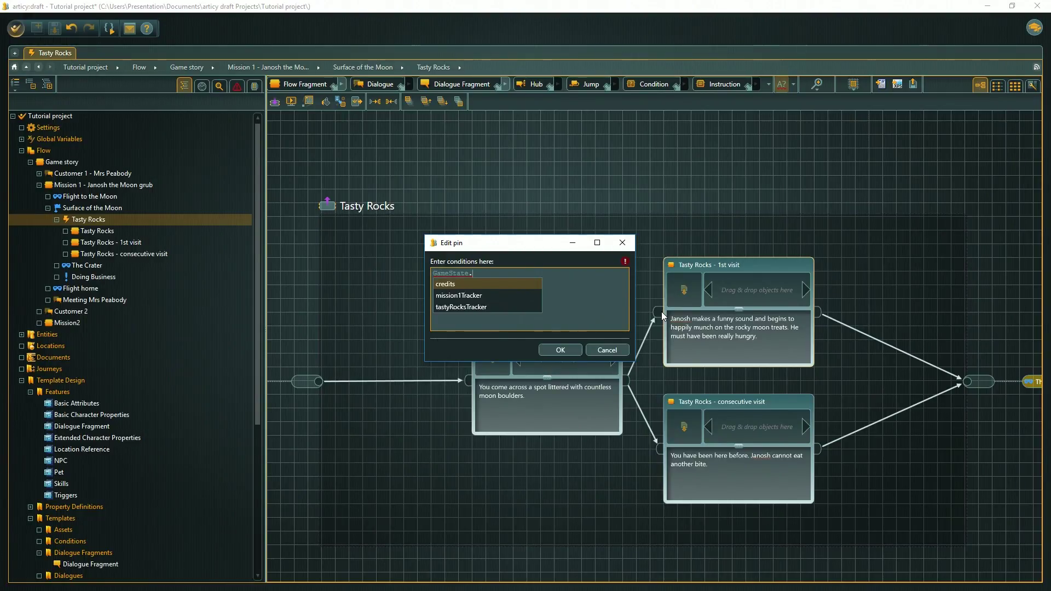
key("Down")
key("Down")
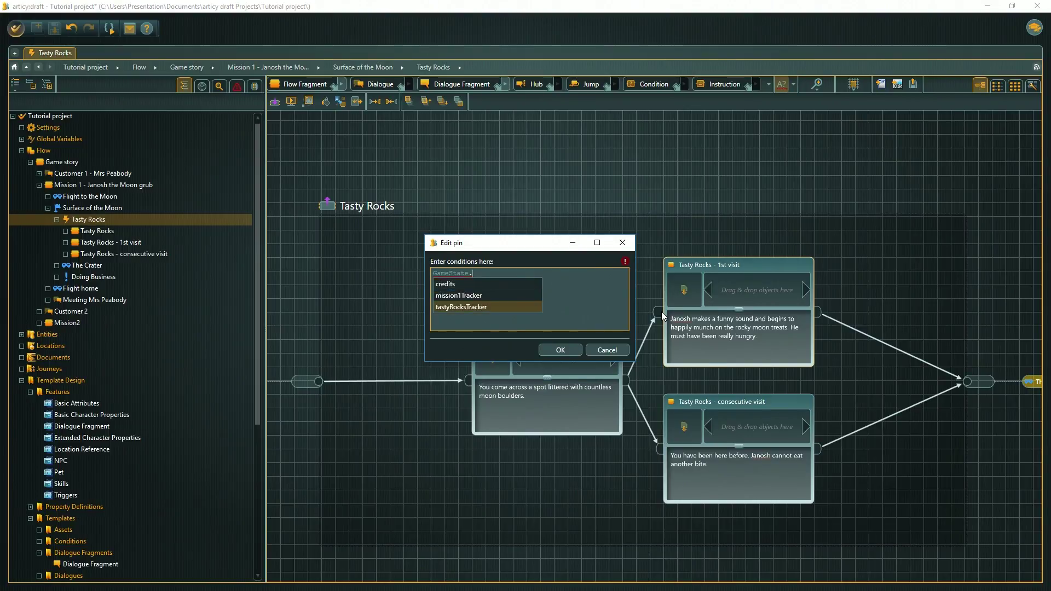
key("Return")
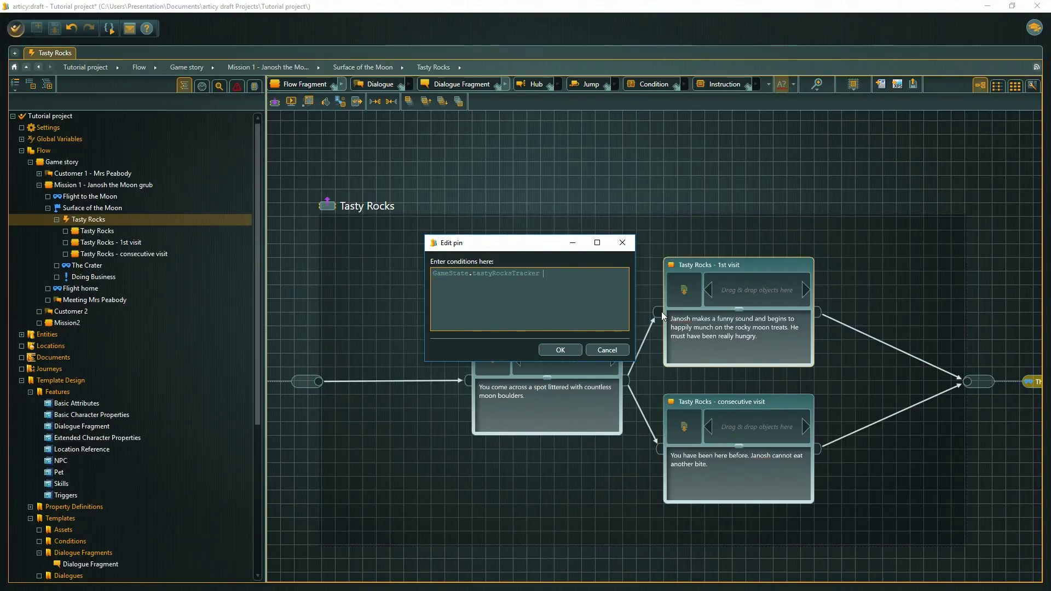
type("== false")
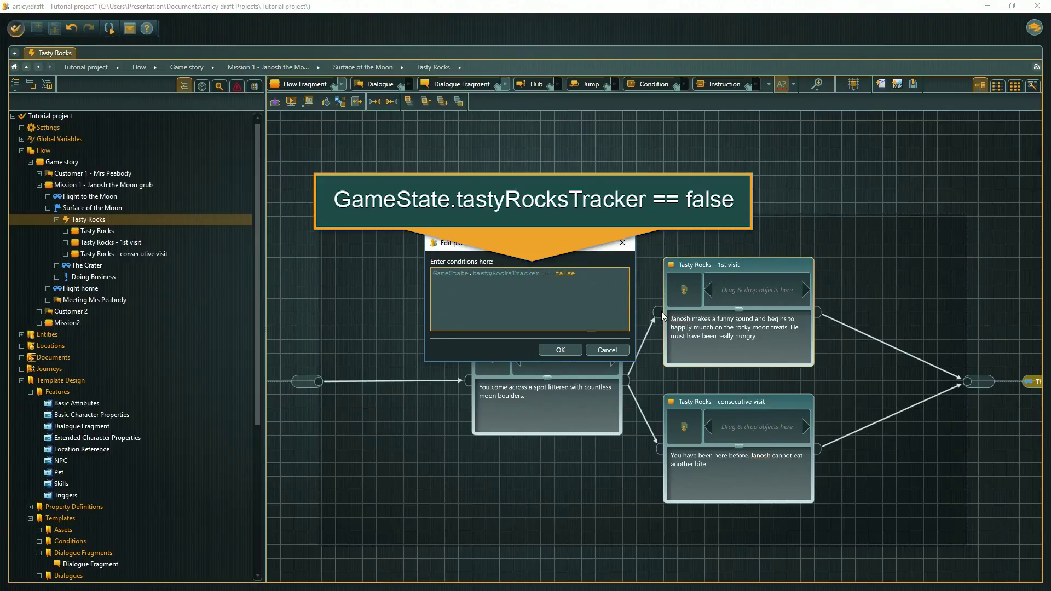
left_click(570, 350)
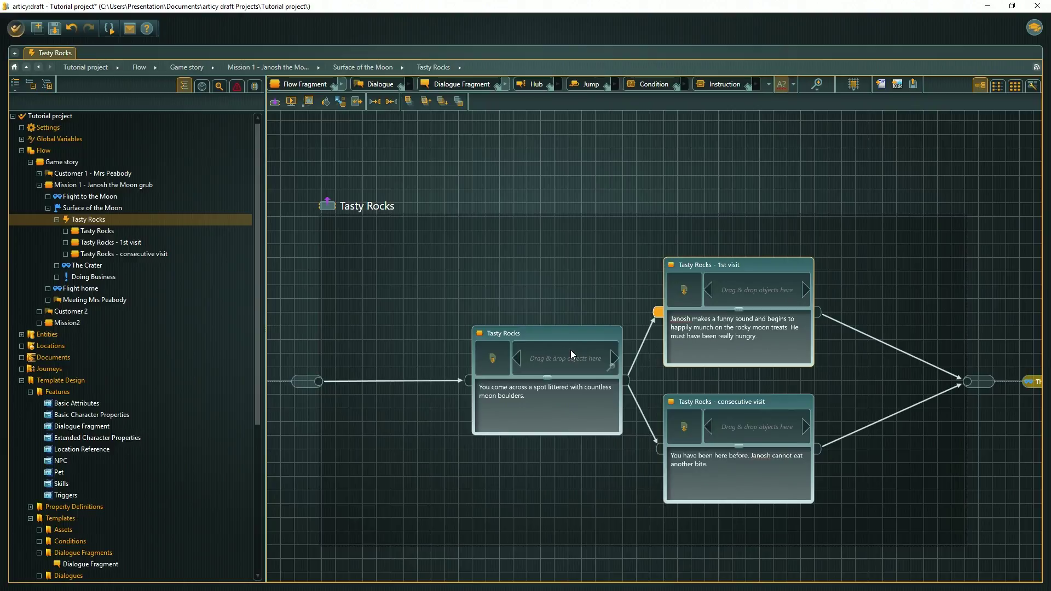
- Add the instruction GameState.tastyRocksTracker = true to the 1st visit output pin
double_click(816, 316)
key("ctrl+space")
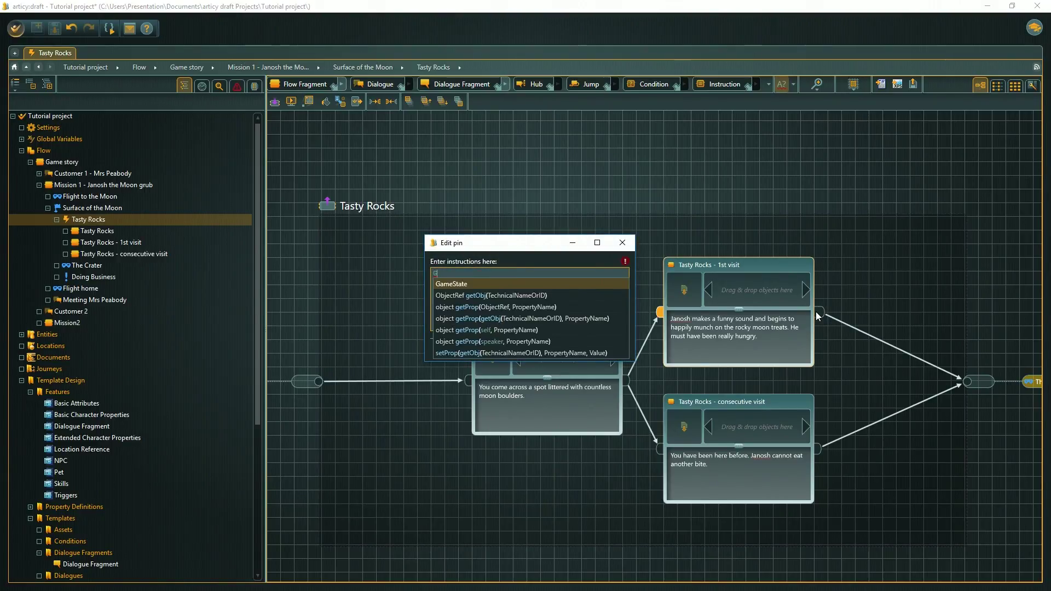
key("Return")
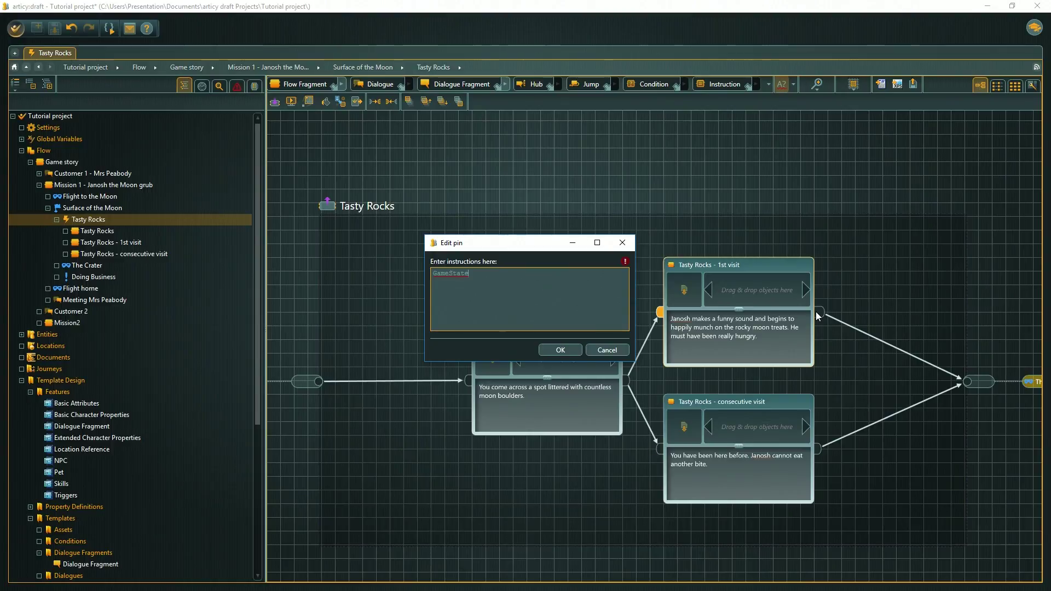
type(".ta")
key("Return")
type("= tr")
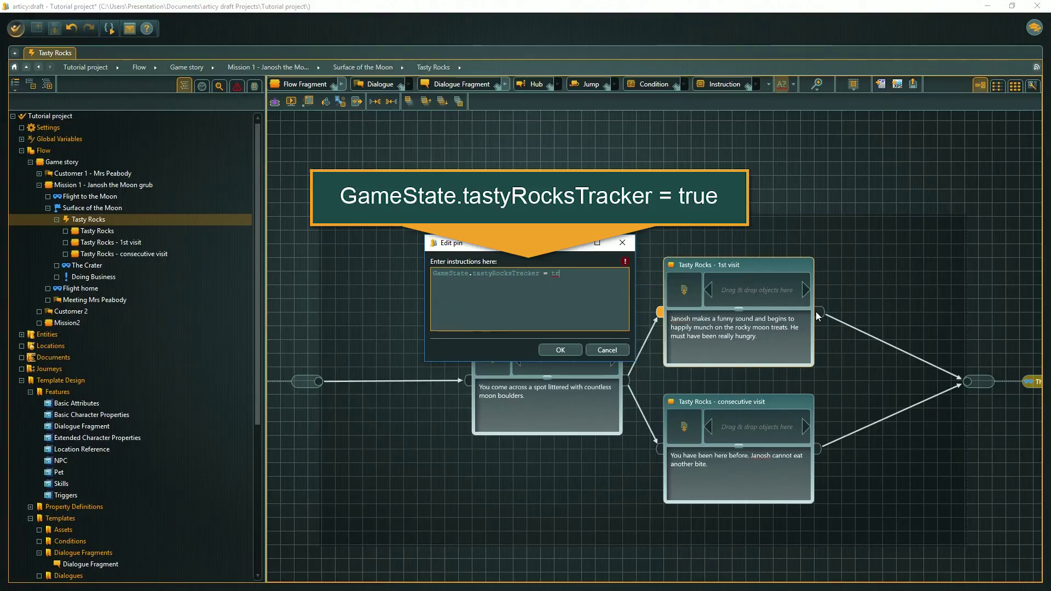
type("ue")
left_click(560, 350)
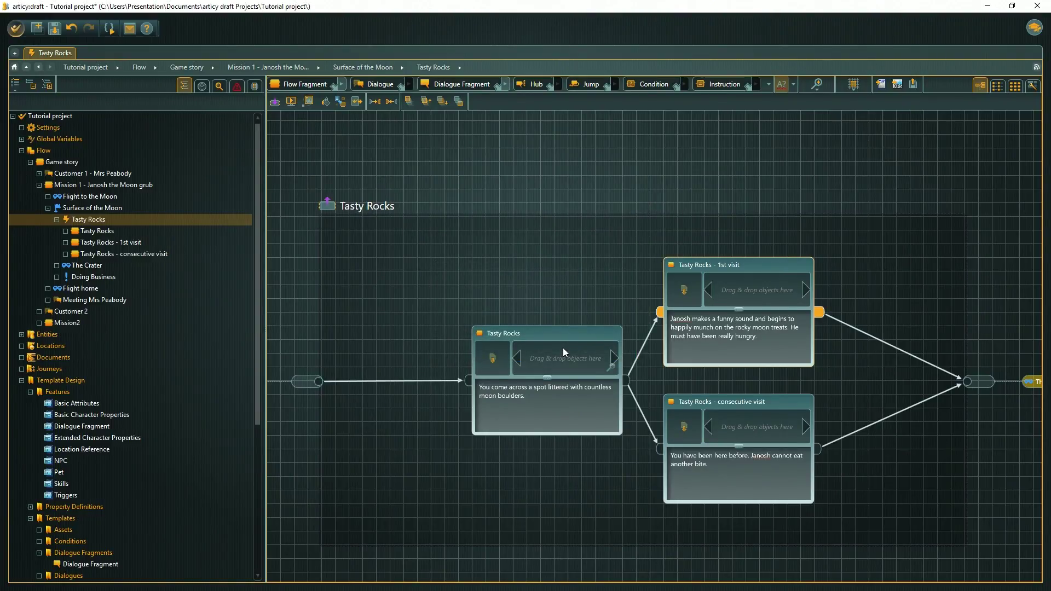
- Give the consecutive visit input pin the condition GameState.tastyRocksTracker == true
double_click(659, 450)
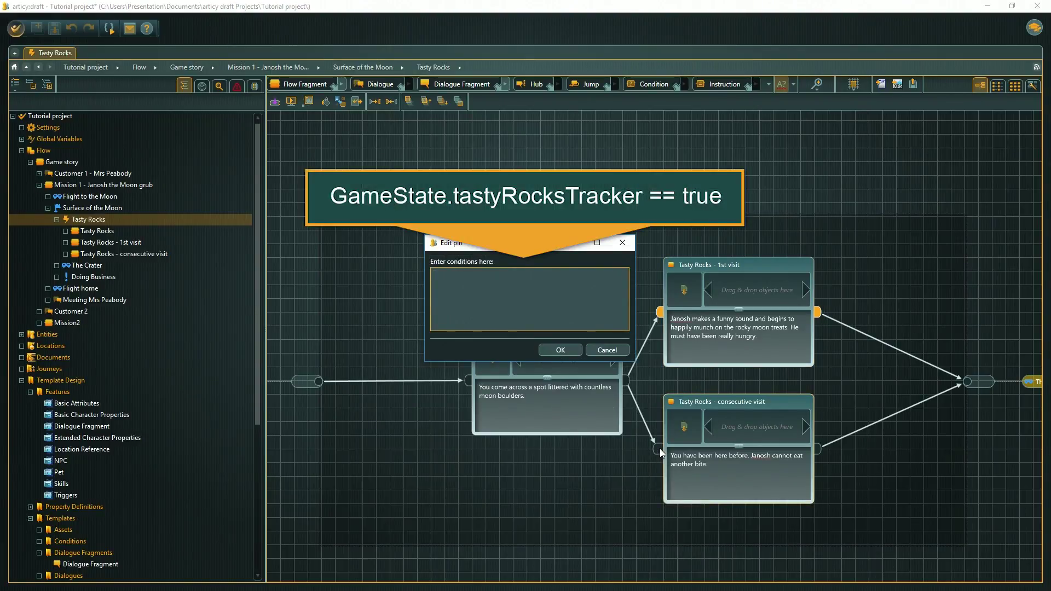
type("G")
key("Return")
type(".t")
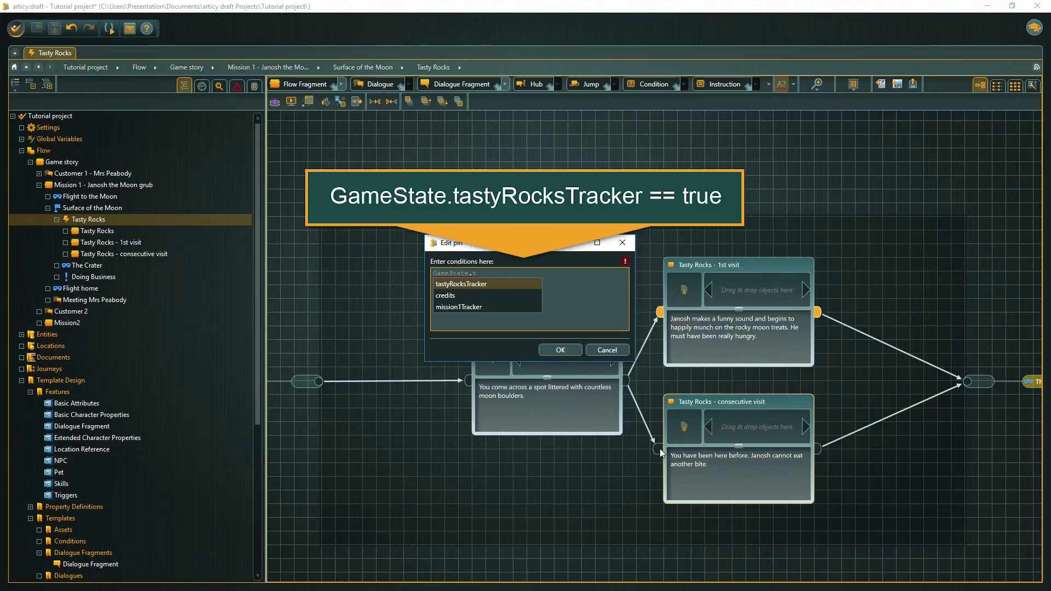
key("Return")
type("==")
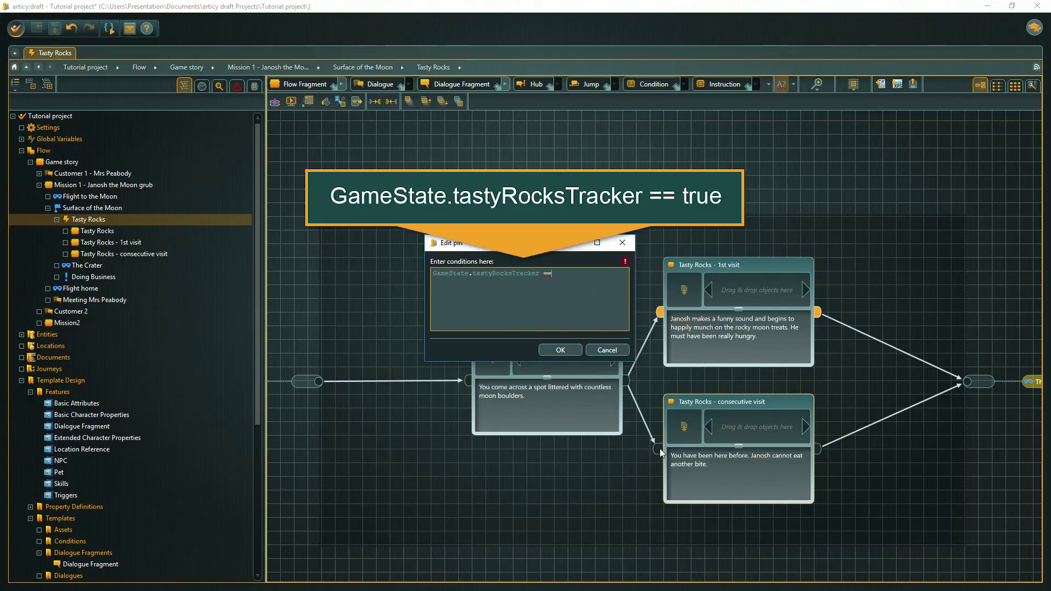
type(" true")
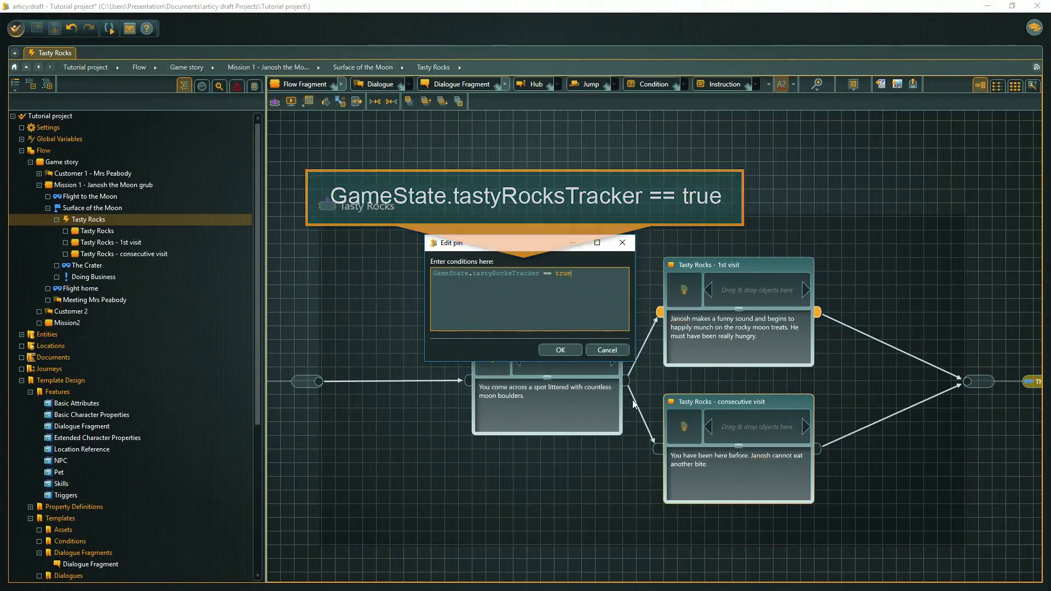
left_click(567, 349)
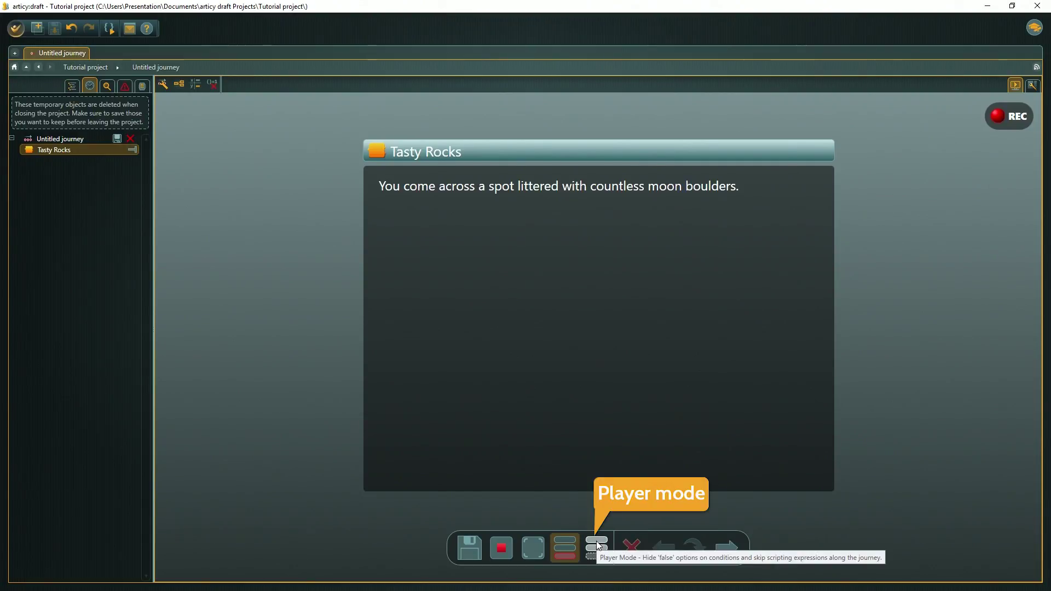
- Run the Tasty Rocks simulation in player mode with the Property Inspector's Variable state tab showing GameState values
left_click(597, 545)
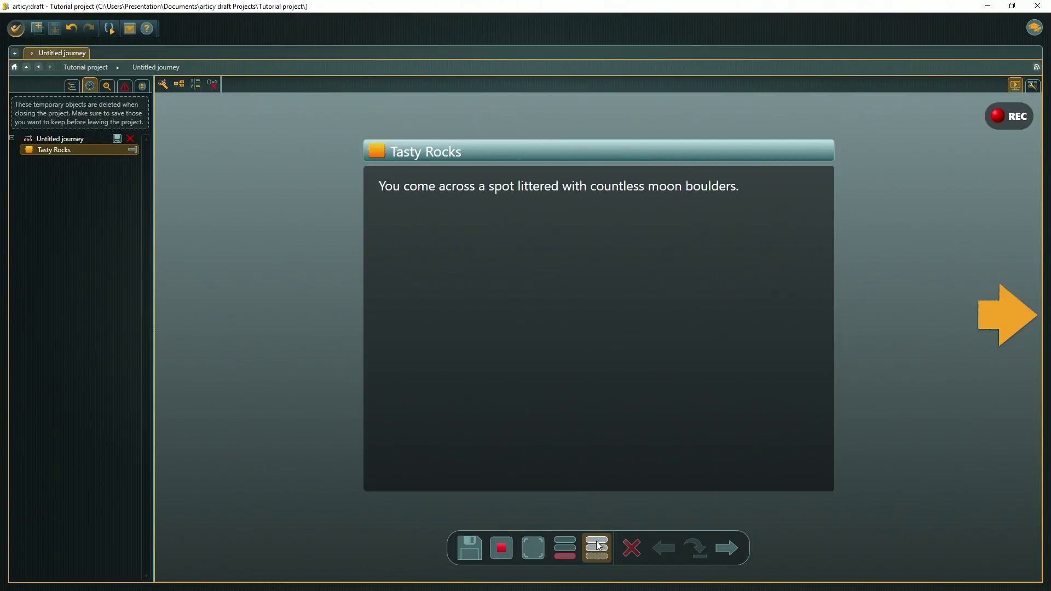
left_click(1036, 314)
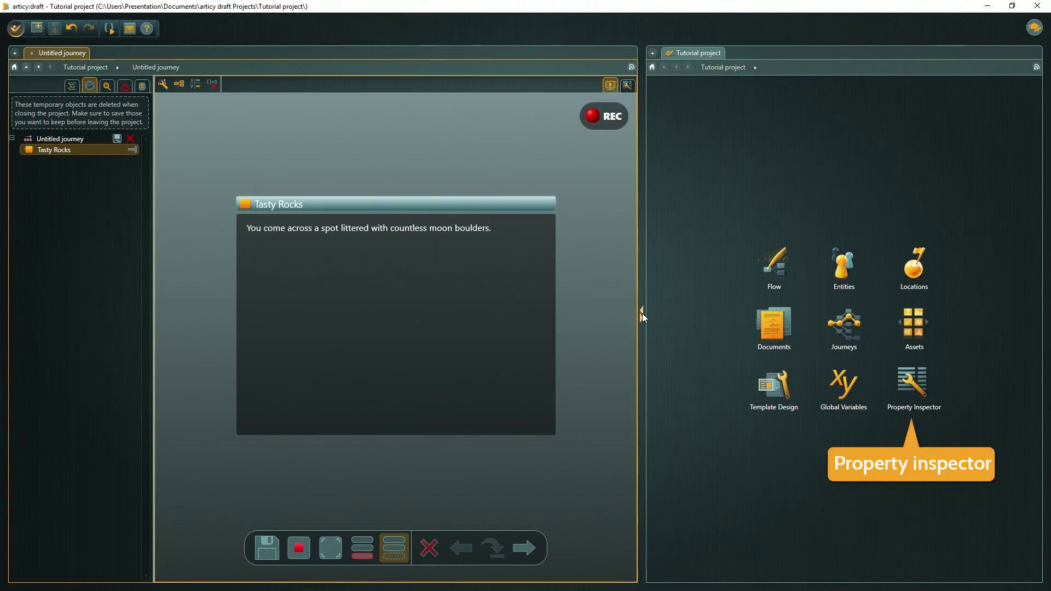
left_click(913, 382)
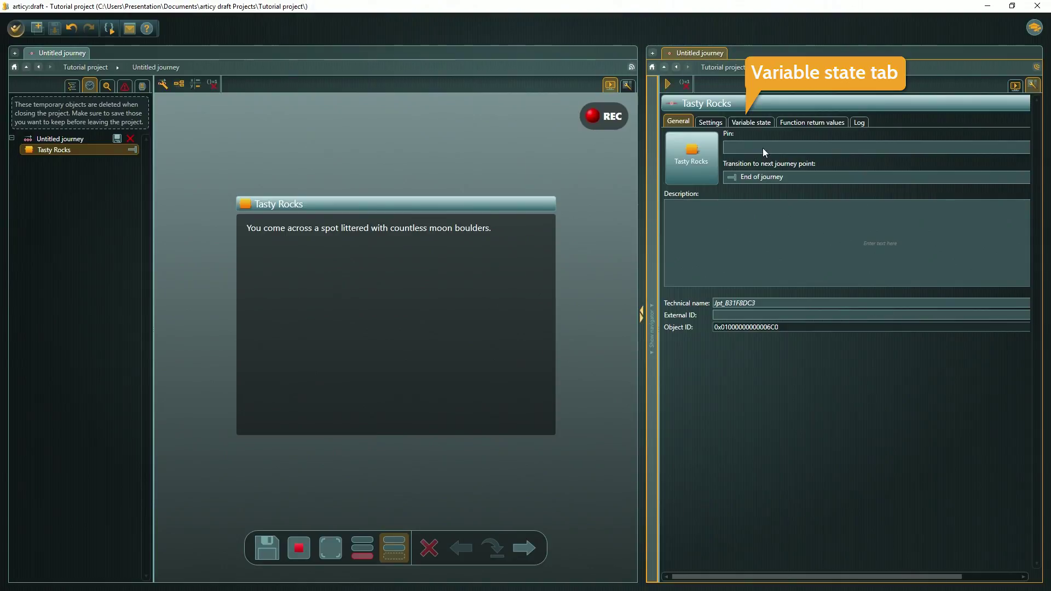
left_click(742, 120)
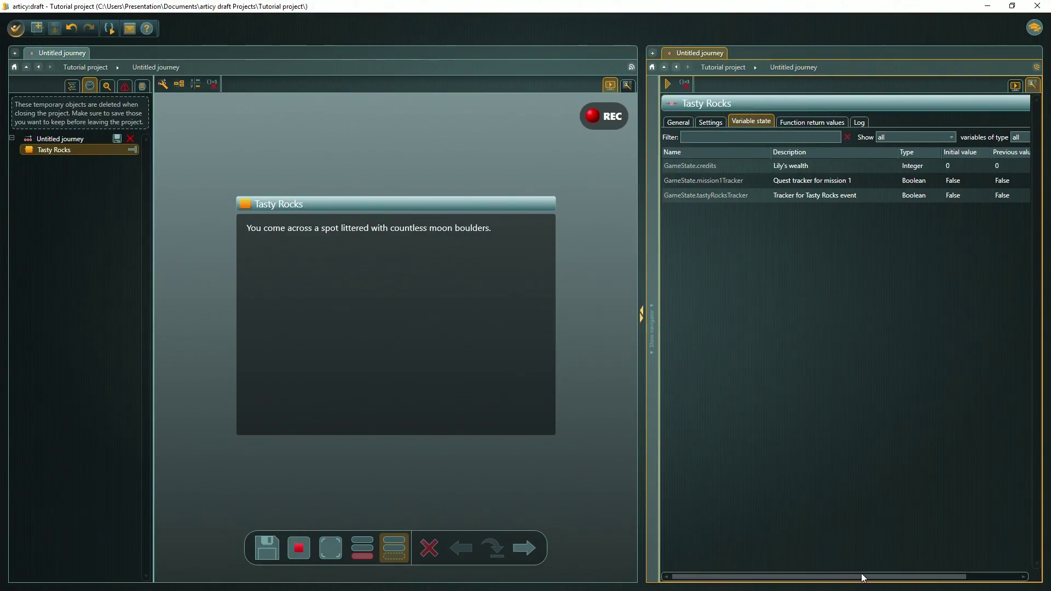
- Step through Tasty Rocks' 1st visit, then replay it to reach the consecutive visit with tastyRocksTracker True
left_click_drag(865, 577, 888, 582)
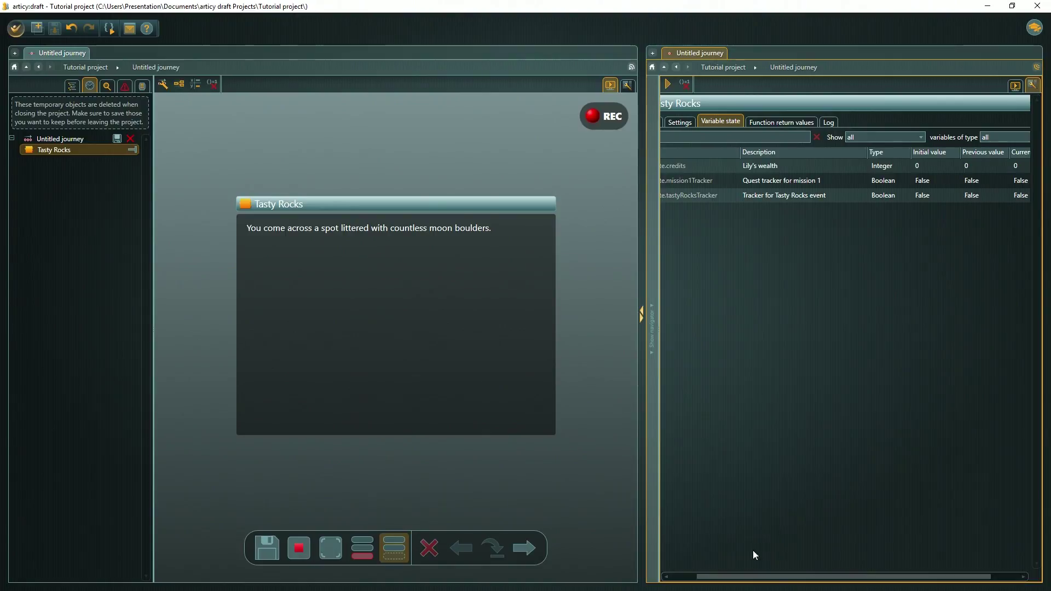
left_click(527, 548)
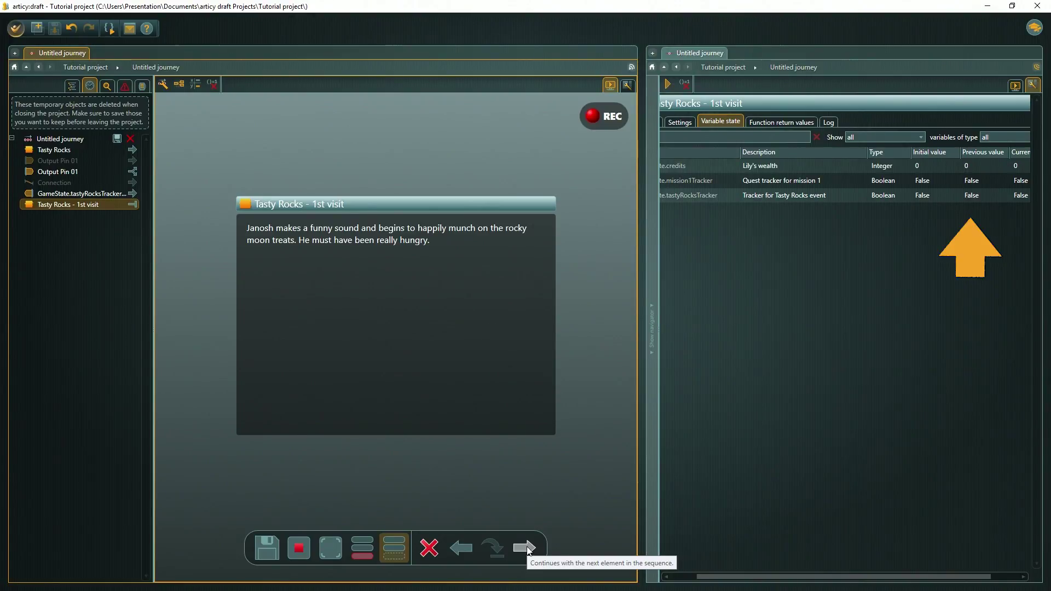
left_click(528, 547)
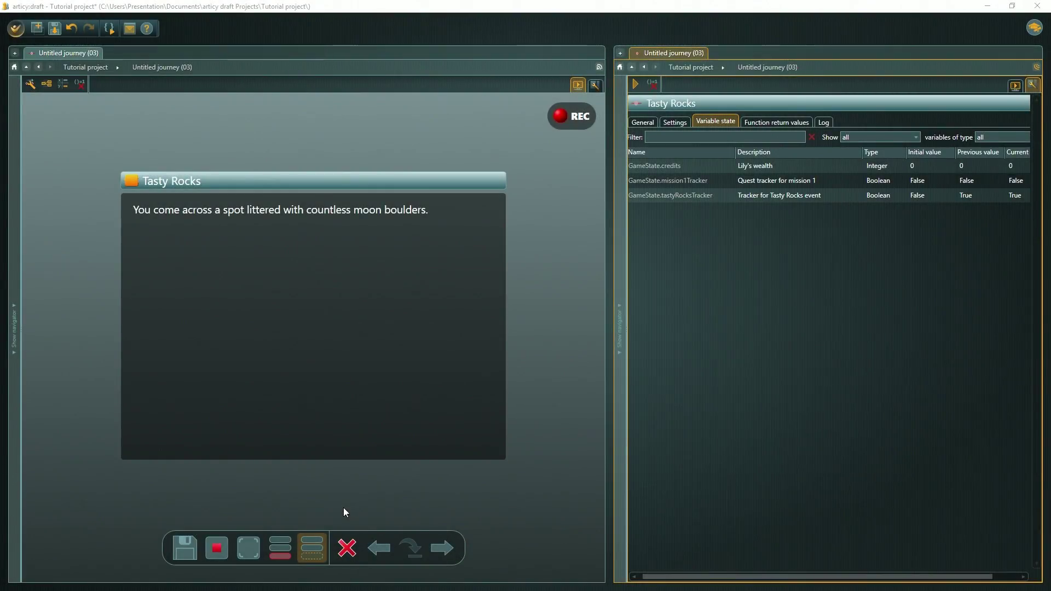
left_click(441, 542)
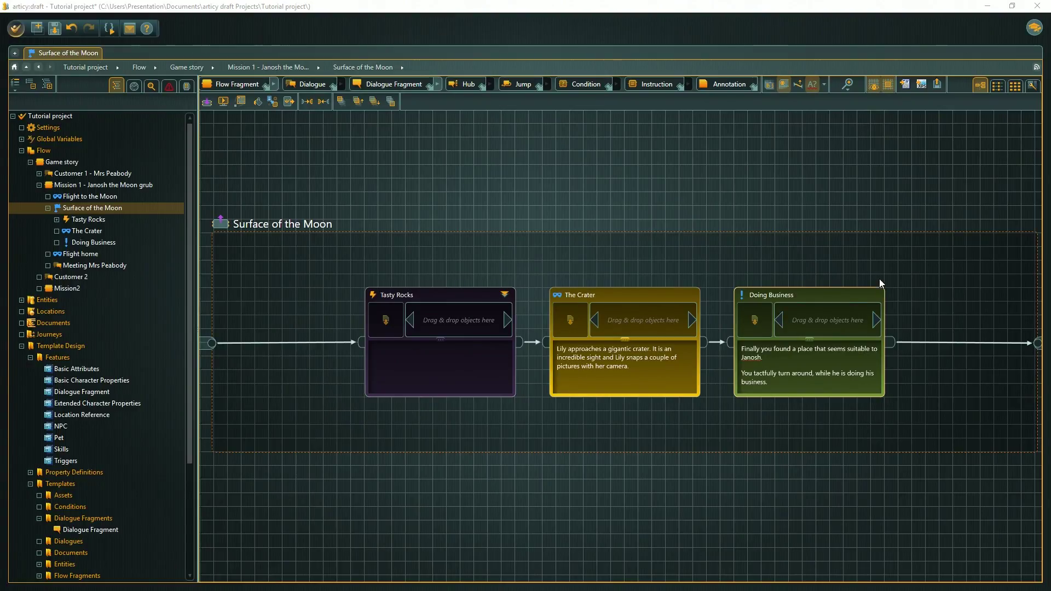
- Add the instruction GameState.mission1Tracker = true to the Doing Business output pin
double_click(887, 341)
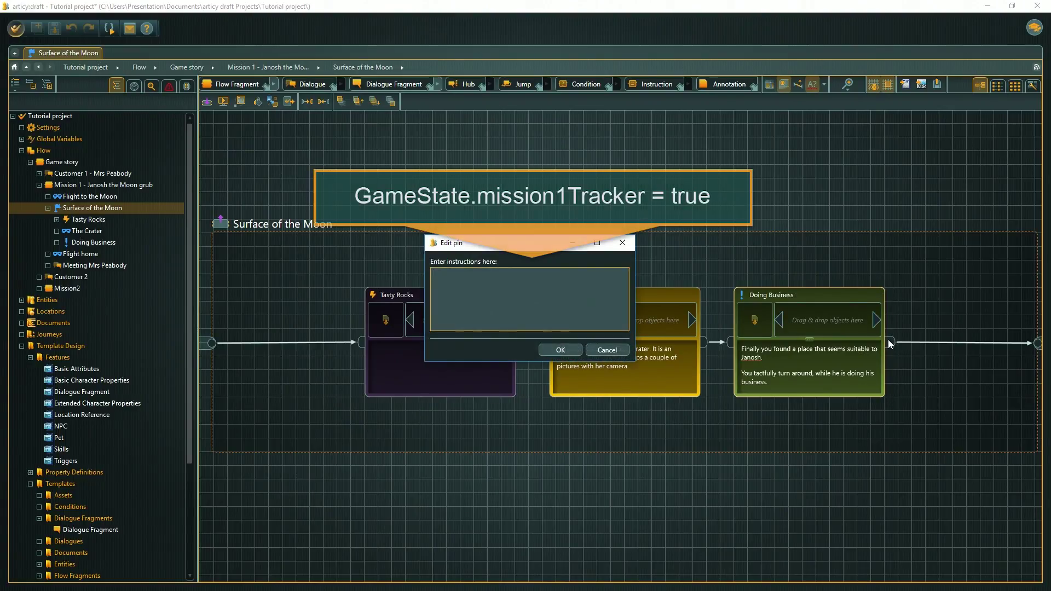
type("GameState")
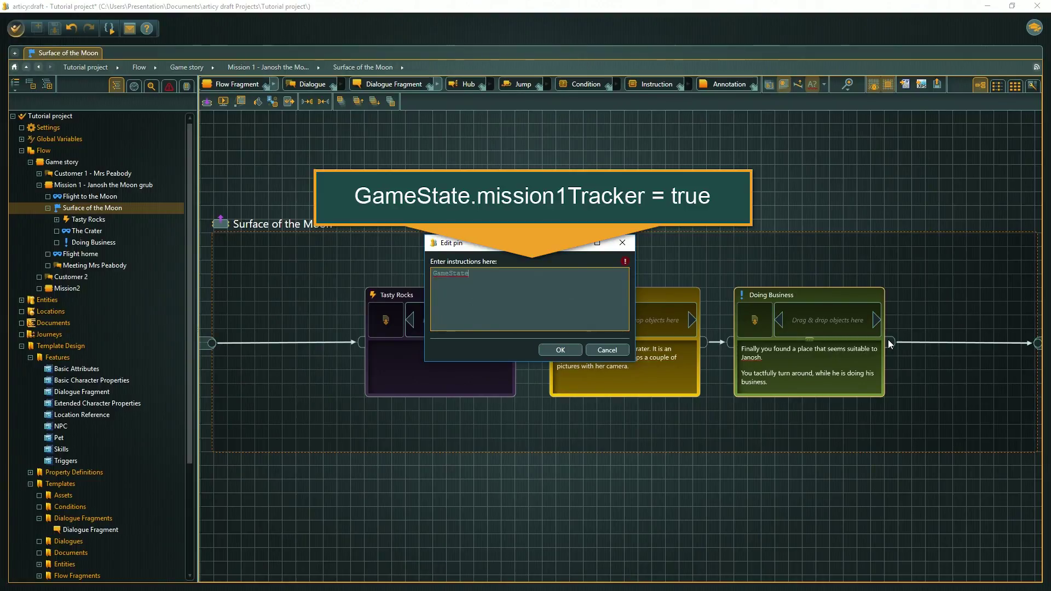
type(".m")
key("Return")
type("= true")
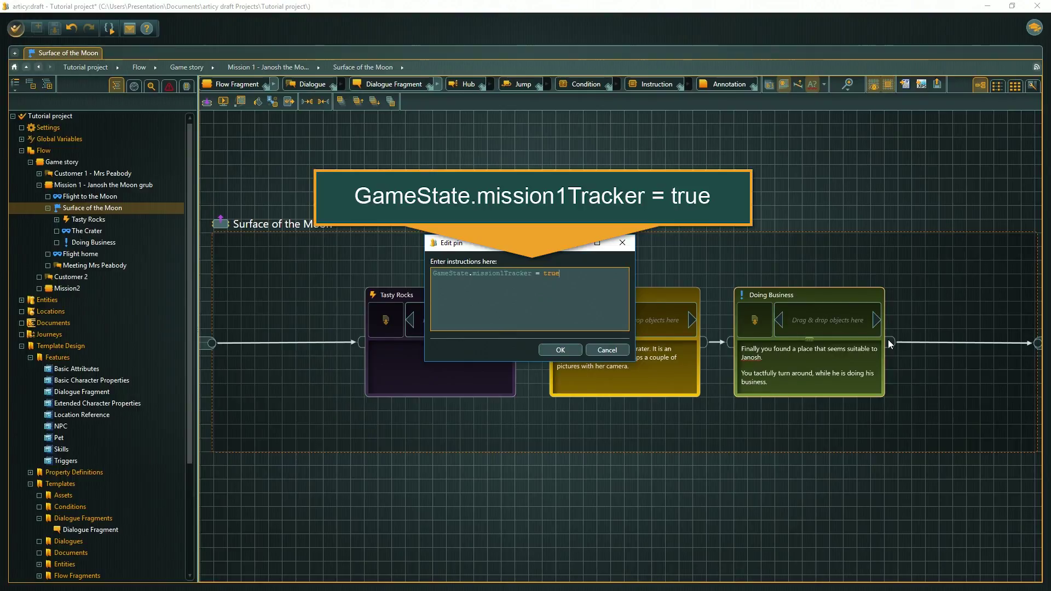
left_click(562, 350)
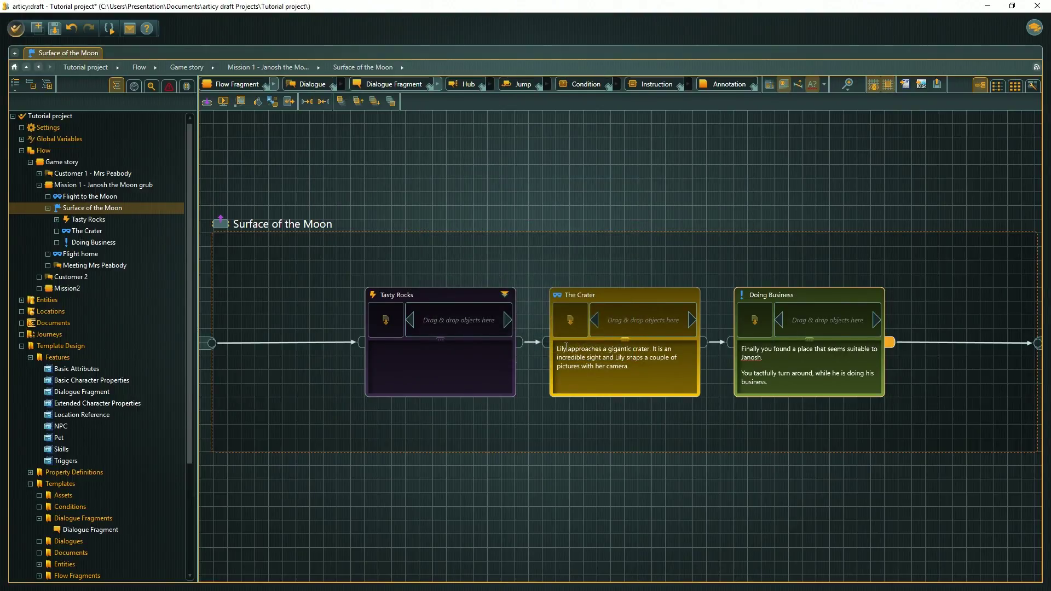